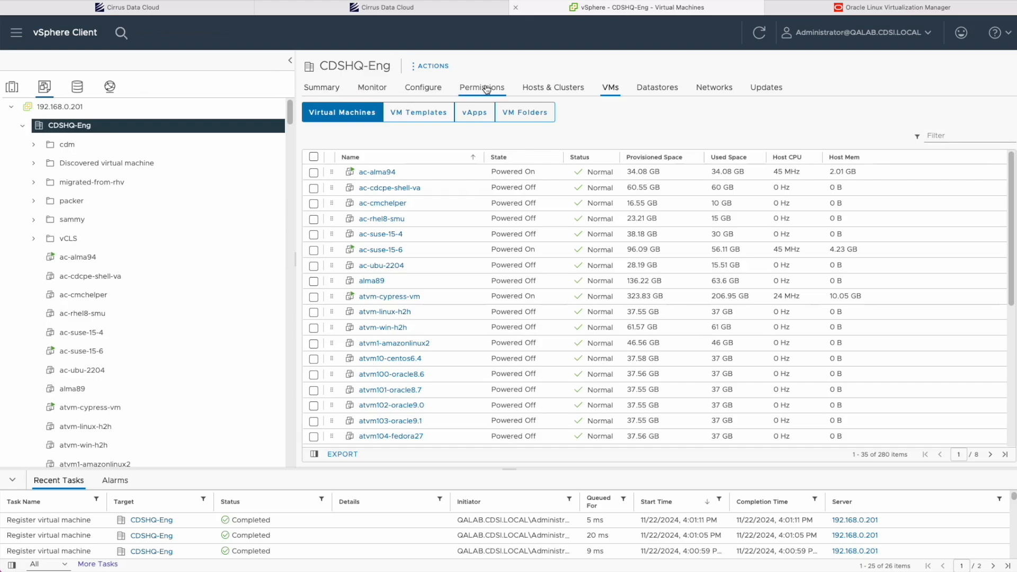
Step: View the hosts and clusters of the CDSHQ-Eng datacenter
{"action": "left_click", "coordinate": [552, 88]}
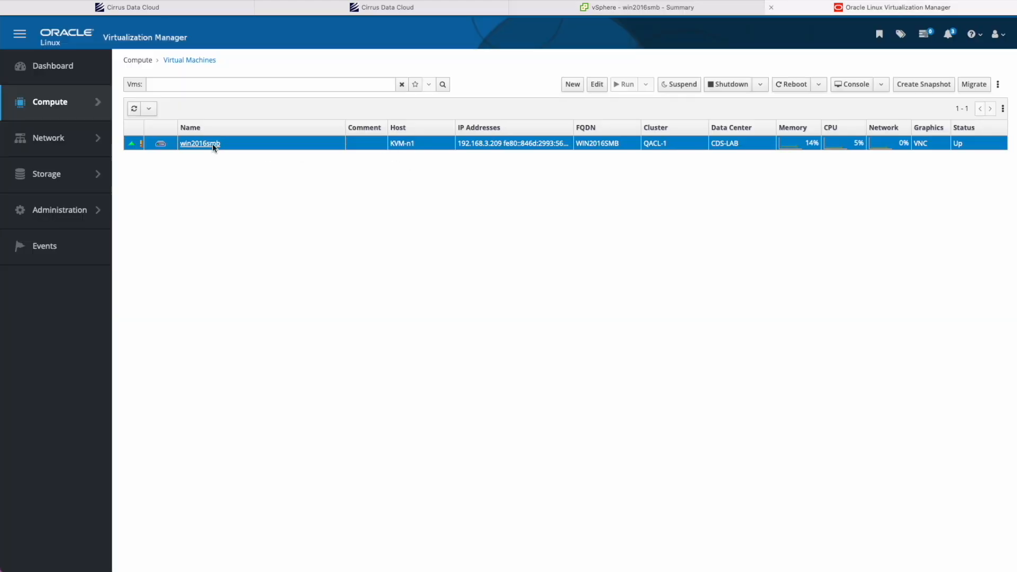
{"action": "left_click", "coordinate": [212, 144]}
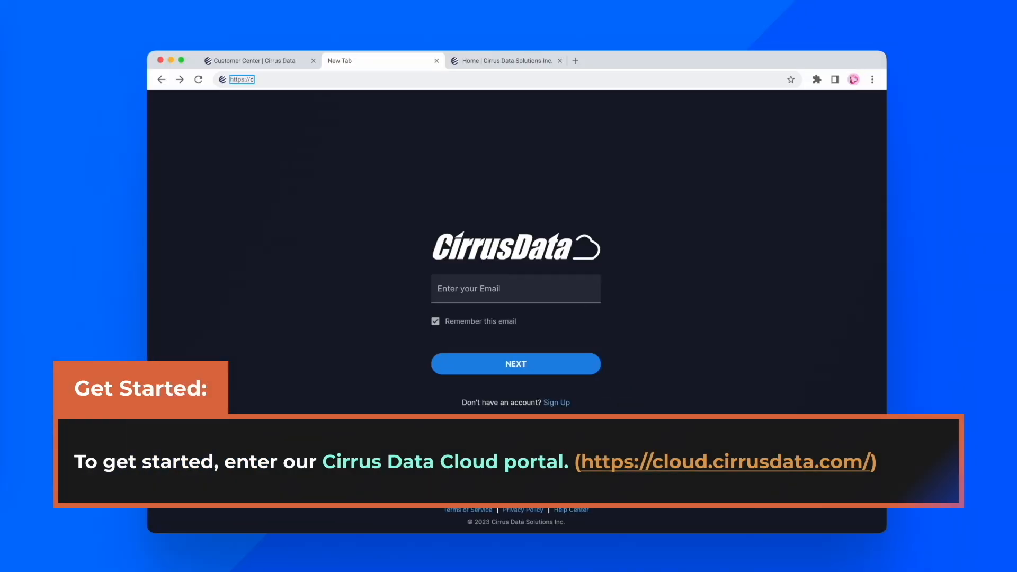
{"action": "type", "text": "https://cloud.cirrus"}
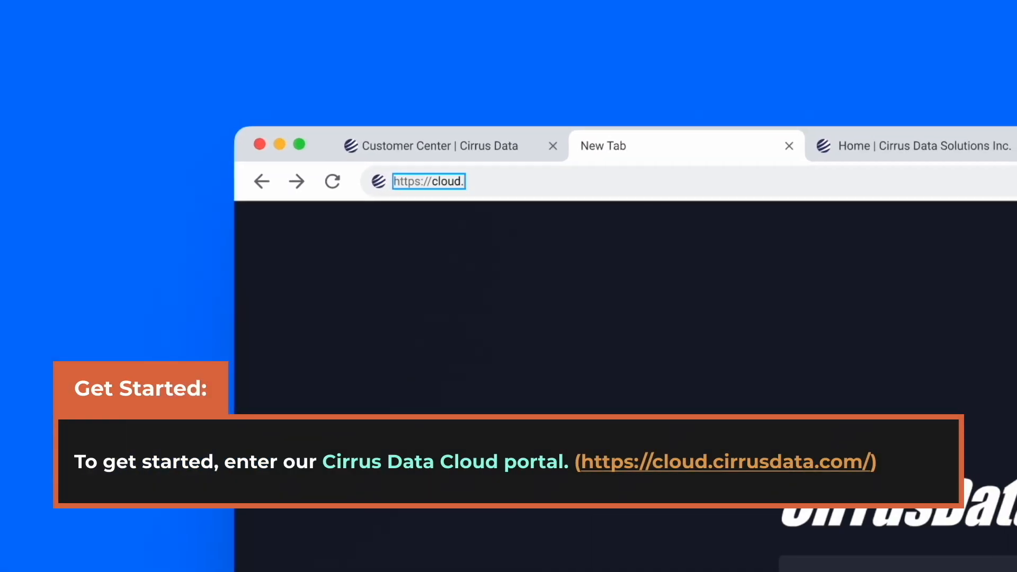
{"action": "type", "text": "data.com"}
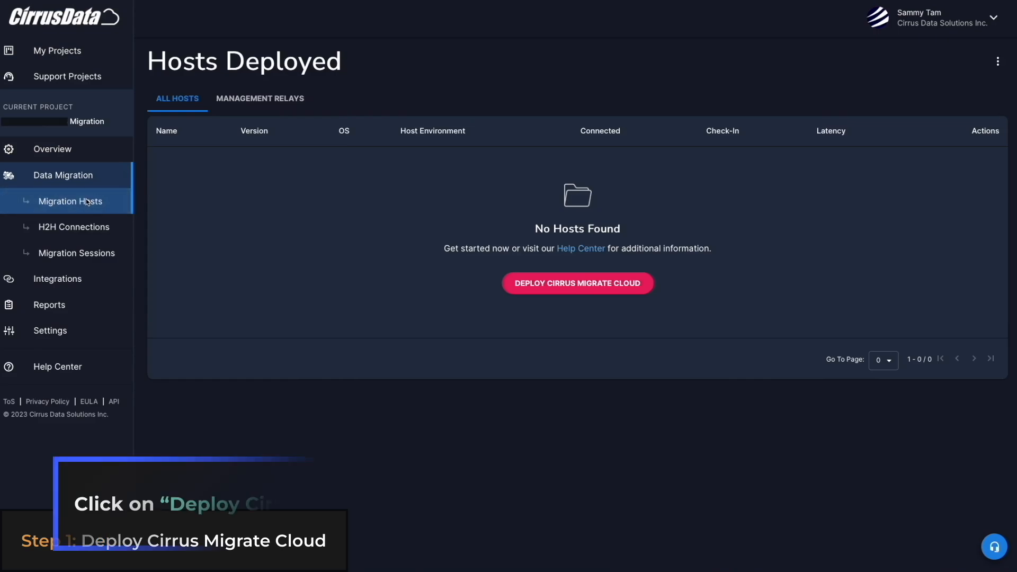
{"action": "left_click", "coordinate": [545, 290]}
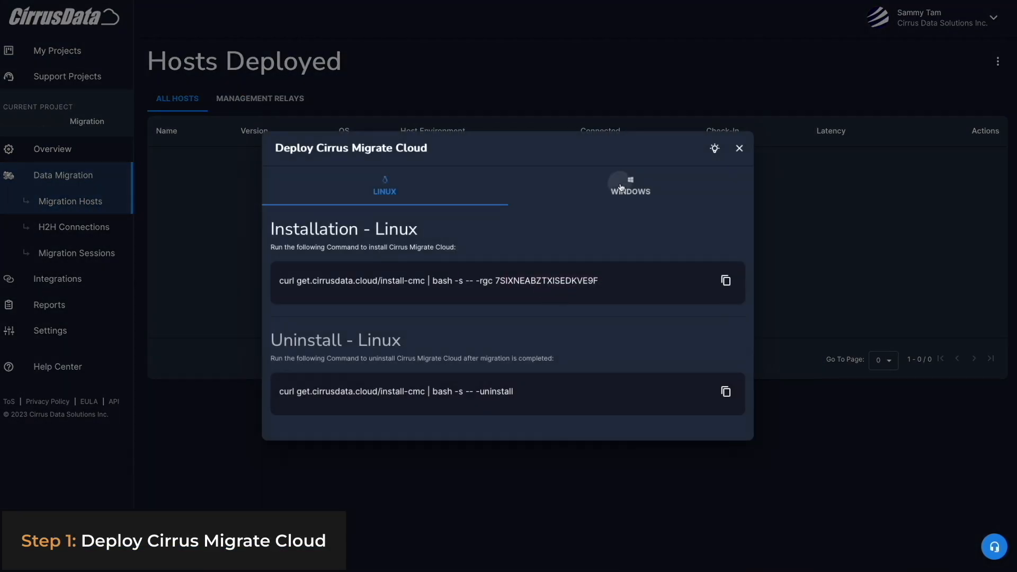
{"action": "left_click", "coordinate": [631, 187]}
{"action": "left_click", "coordinate": [393, 186]}
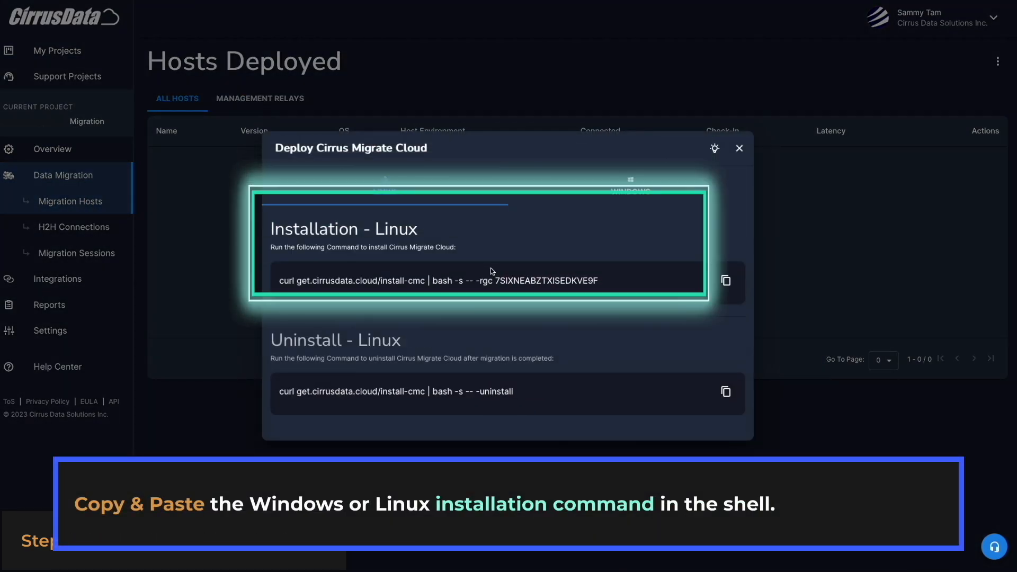
{"action": "left_click", "coordinate": [725, 281]}
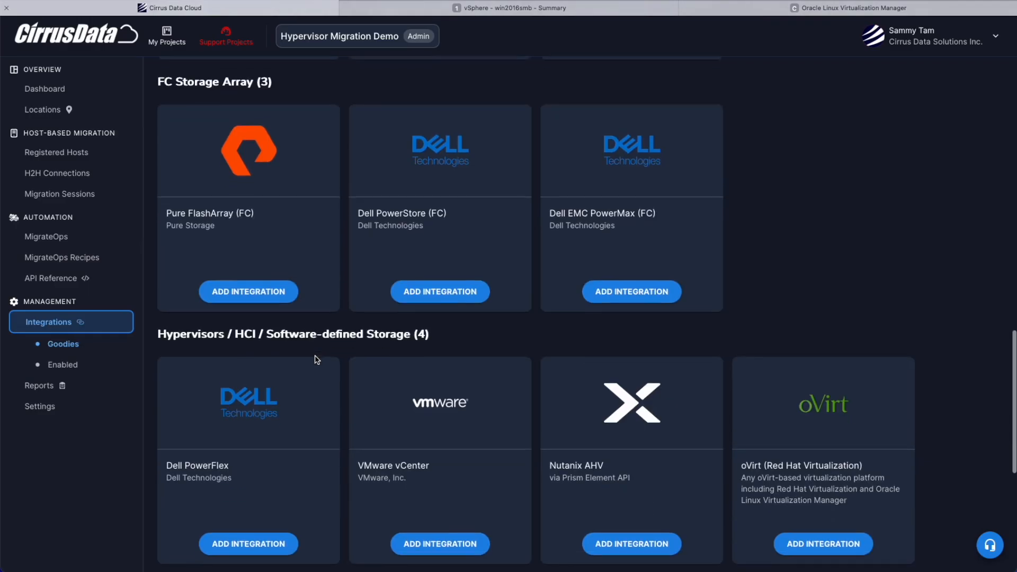
Step: Add an oVirt integration named lab-ovirt with host address 192.168.2.51, username admin@internal and the account password
{"action": "scroll", "coordinate": [701, 392], "scroll_direction": "down", "scroll_amount": 3}
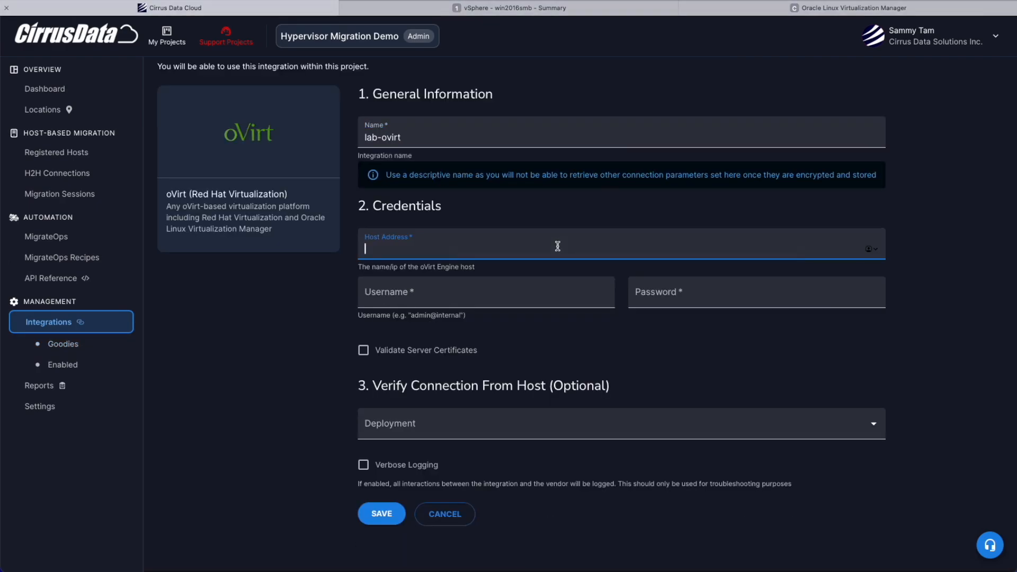
{"action": "type", "text": "192.168.2.51"}
{"action": "left_click", "coordinate": [560, 294]}
{"action": "type", "text": "admin@internal"}
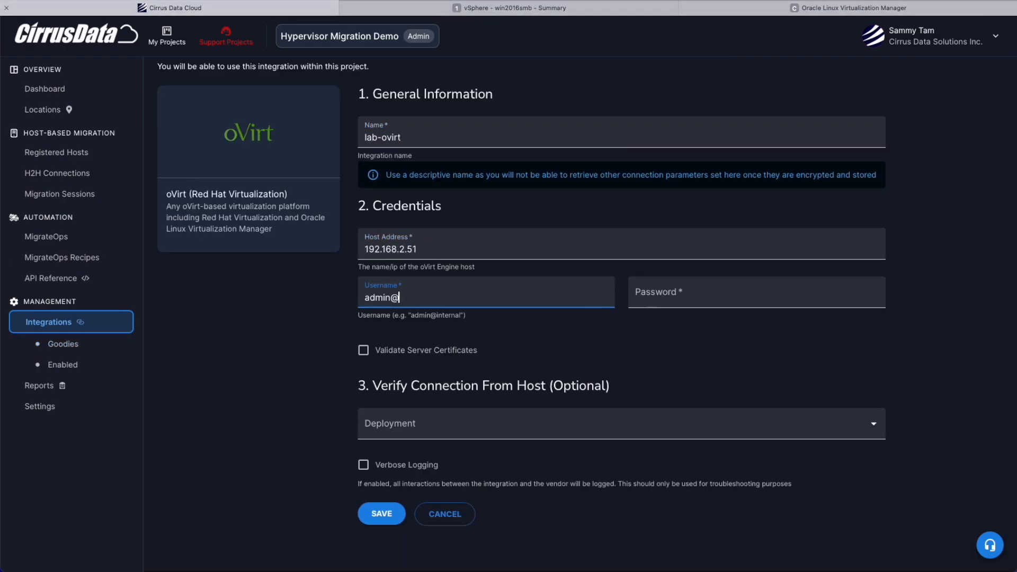
{"action": "key", "text": "Tab"}
{"action": "type", "text": "••••••••"}
Step: Choose the win2016smb deployment for verifying the connection, save the oVirt integration and dismiss the operation report
{"action": "left_click", "coordinate": [508, 424]}
{"action": "left_click", "coordinate": [507, 474]}
{"action": "left_click", "coordinate": [381, 514]}
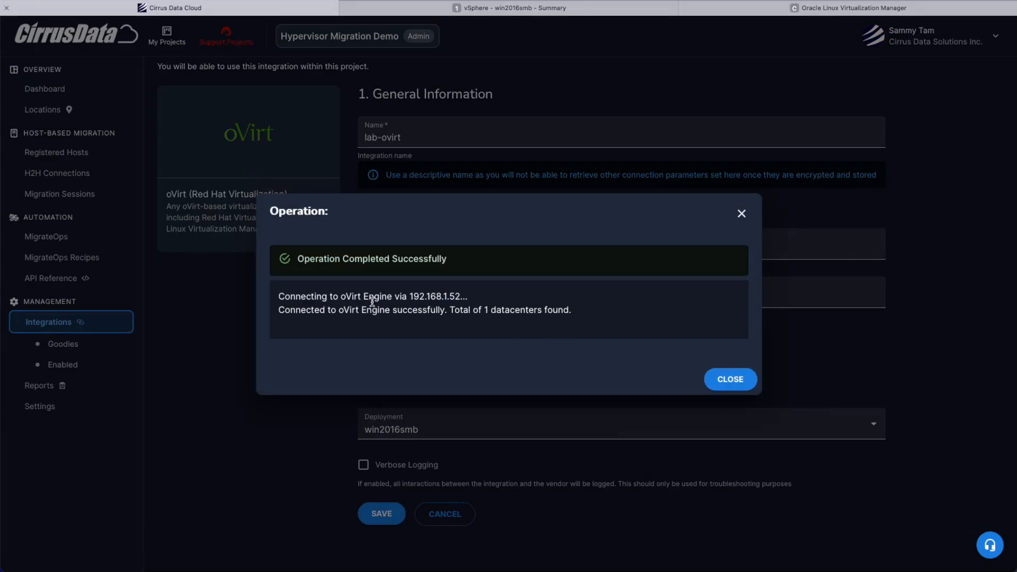
{"action": "left_click", "coordinate": [728, 377]}
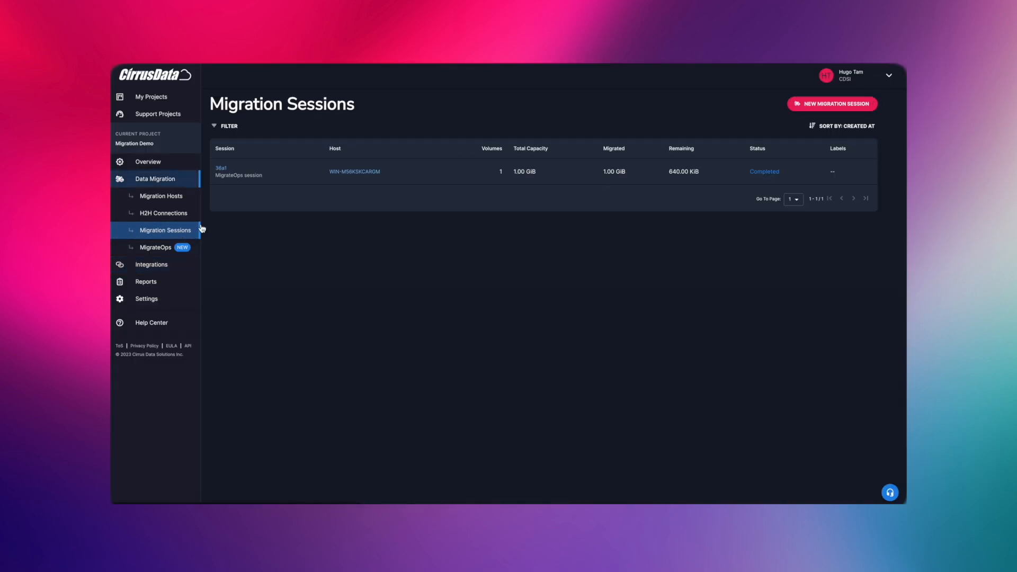
Step: Start a new migration session set to Local Migration and Migrate Data Volumes Only
{"action": "left_click", "coordinate": [826, 110]}
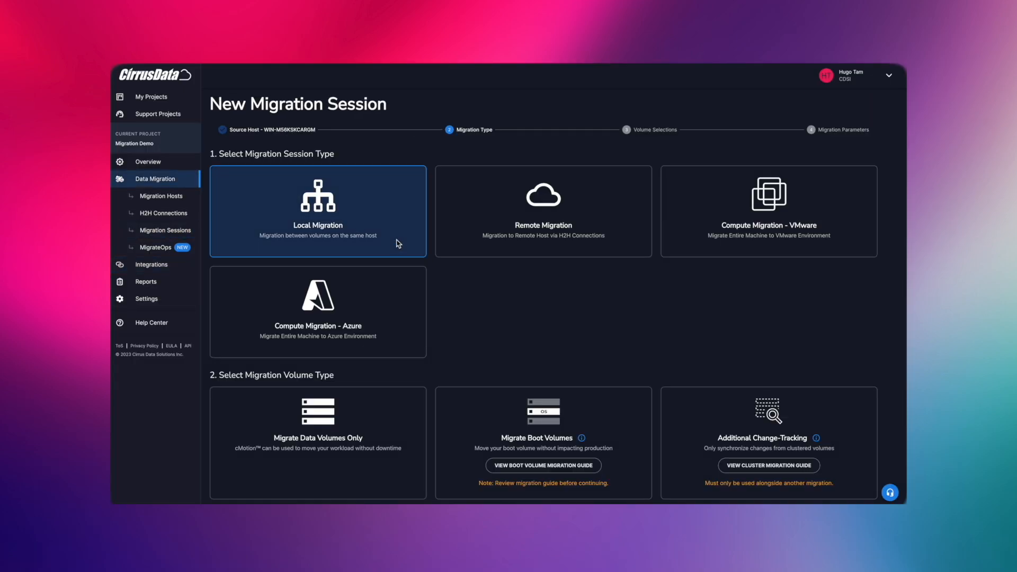
{"action": "left_click", "coordinate": [381, 414]}
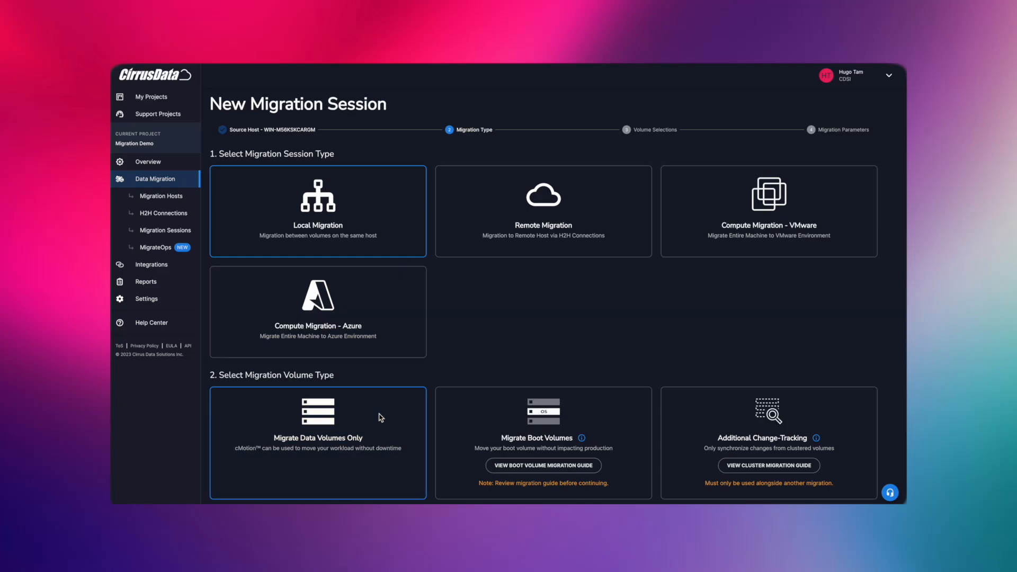
{"action": "scroll", "coordinate": [379, 417], "scroll_direction": "down", "scroll_amount": 2}
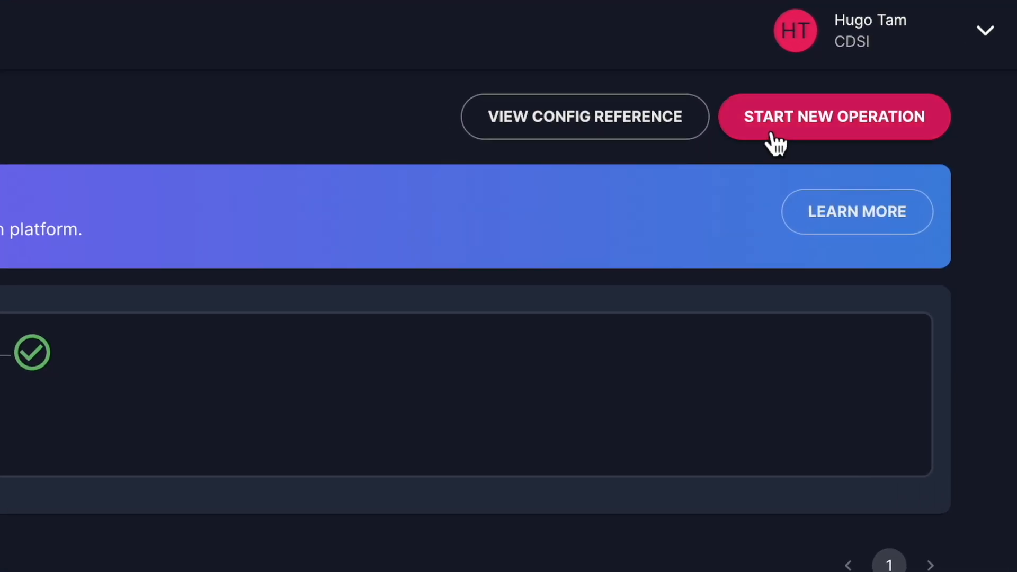
Step: Start a new migration operation with a manually entered YAML configuration
{"action": "left_click", "coordinate": [948, 76]}
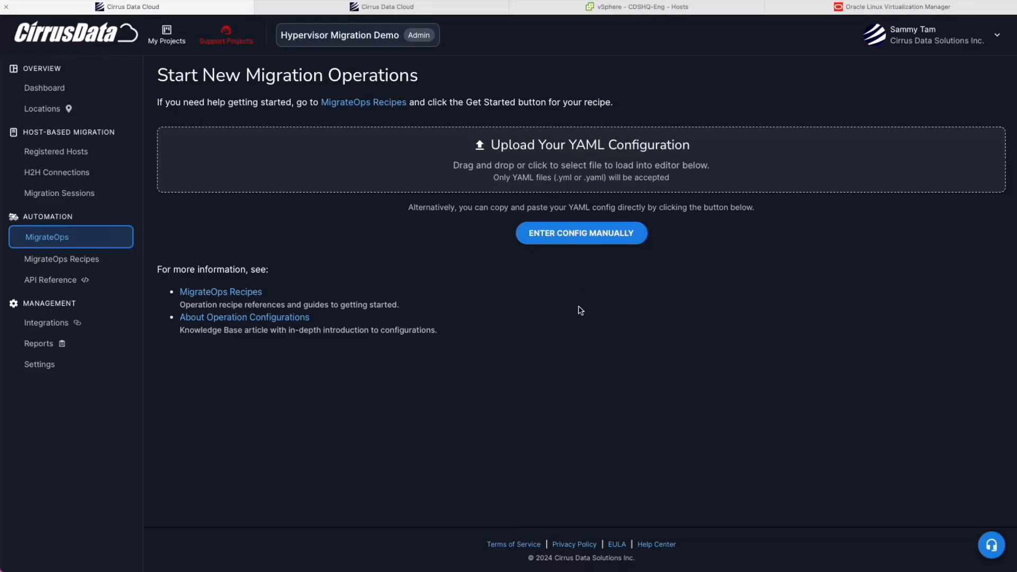
{"action": "left_click", "coordinate": [563, 233]}
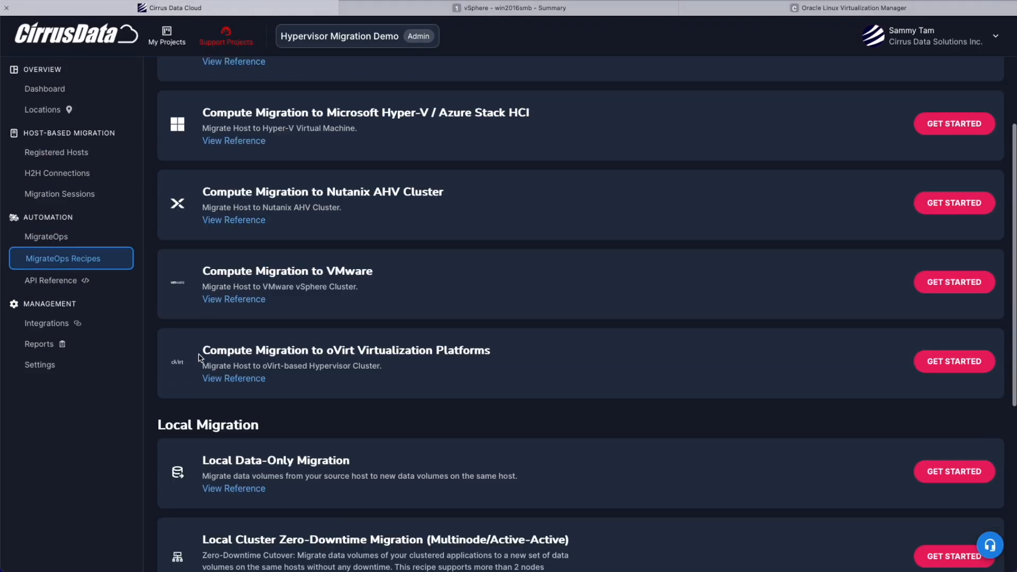
Step: Open the getting-started guide for the Compute Migration to oVirt Virtualization Platforms recipe and read its nested objects example
{"action": "left_click_drag", "start_coordinate": [205, 352], "coordinate": [504, 347]}
{"action": "left_click", "coordinate": [504, 347]}
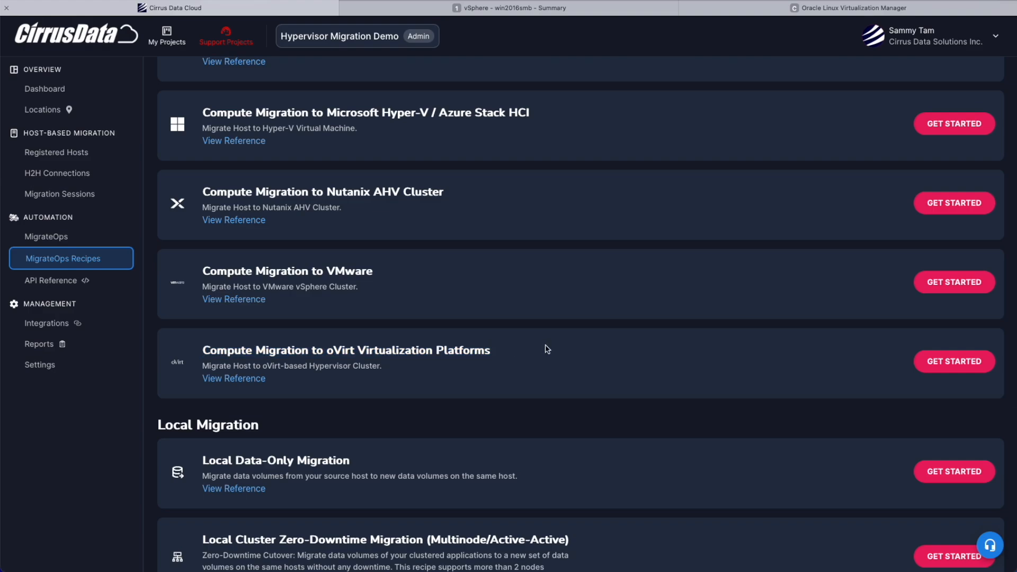
{"action": "left_click", "coordinate": [945, 364]}
{"action": "scroll", "coordinate": [254, 296], "scroll_direction": "down", "scroll_amount": 7}
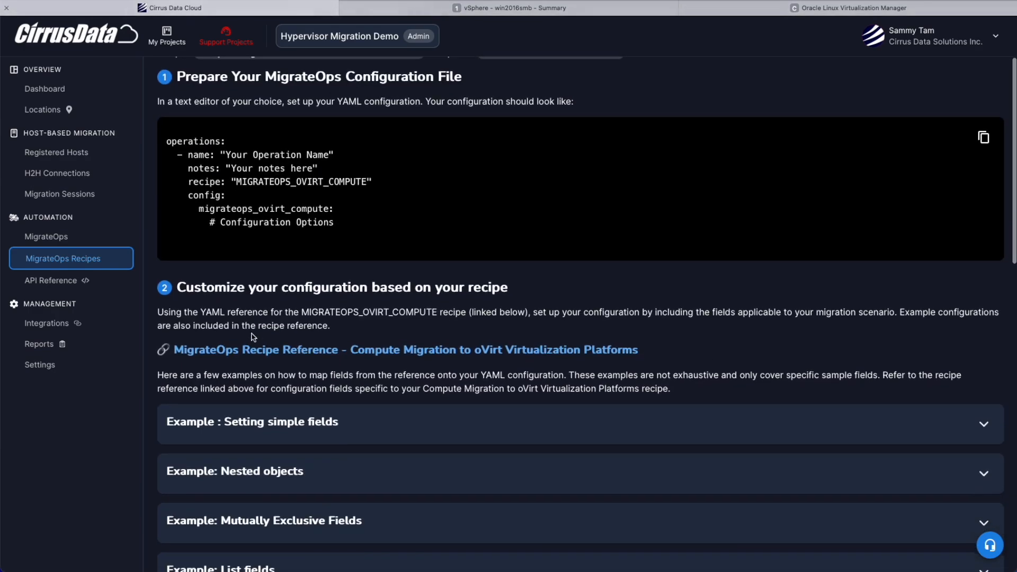
{"action": "left_click", "coordinate": [338, 228]}
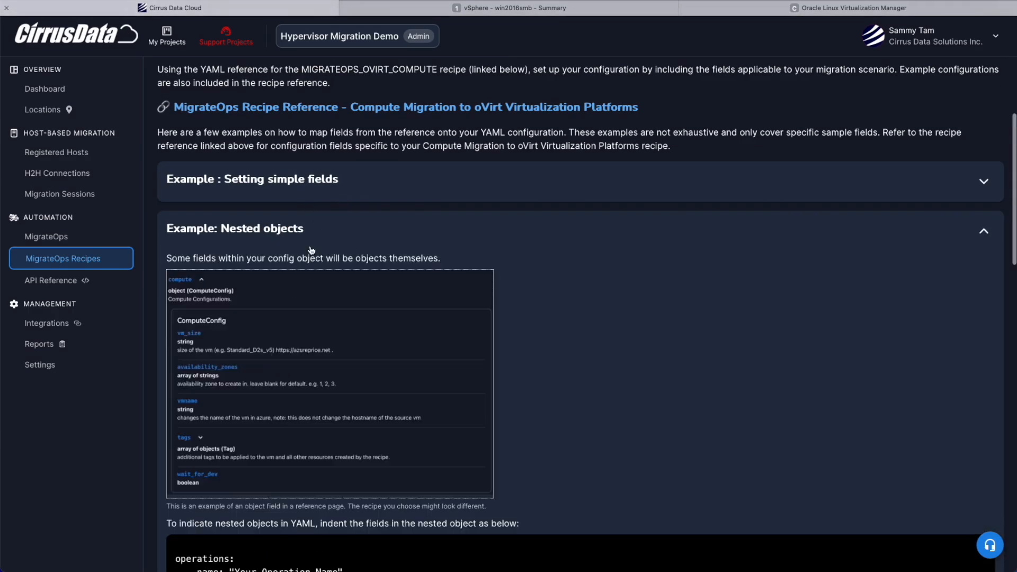
{"action": "left_click", "coordinate": [335, 229]}
{"action": "scroll", "coordinate": [334, 253], "scroll_direction": "down", "scroll_amount": 10}
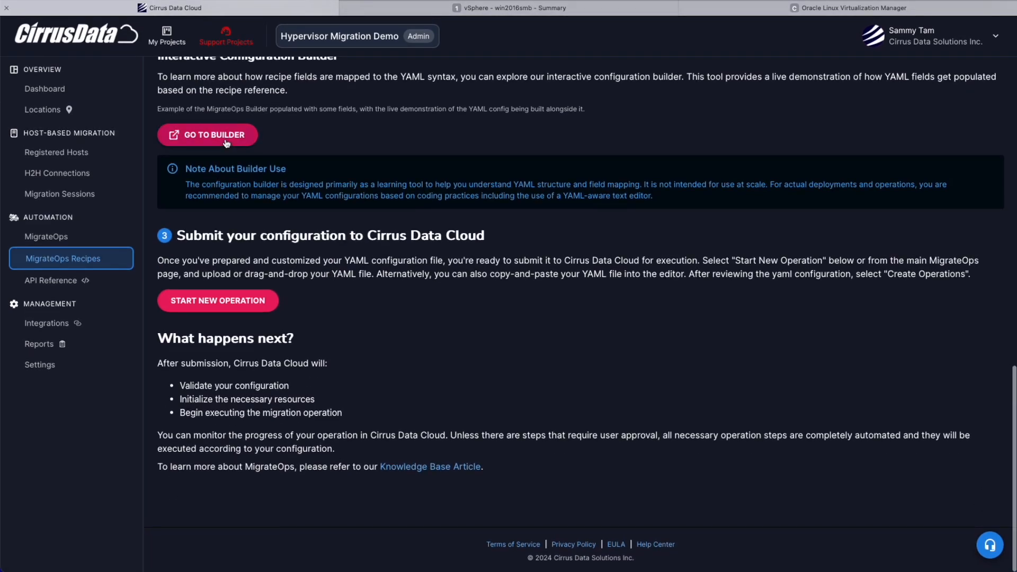
Step: In the interactive configuration builder, select the Compute Migration to oVirt Virtualization Platforms recipe and enter sfsfsf as the system name
{"action": "left_click", "coordinate": [227, 142]}
{"action": "left_click", "coordinate": [235, 393]}
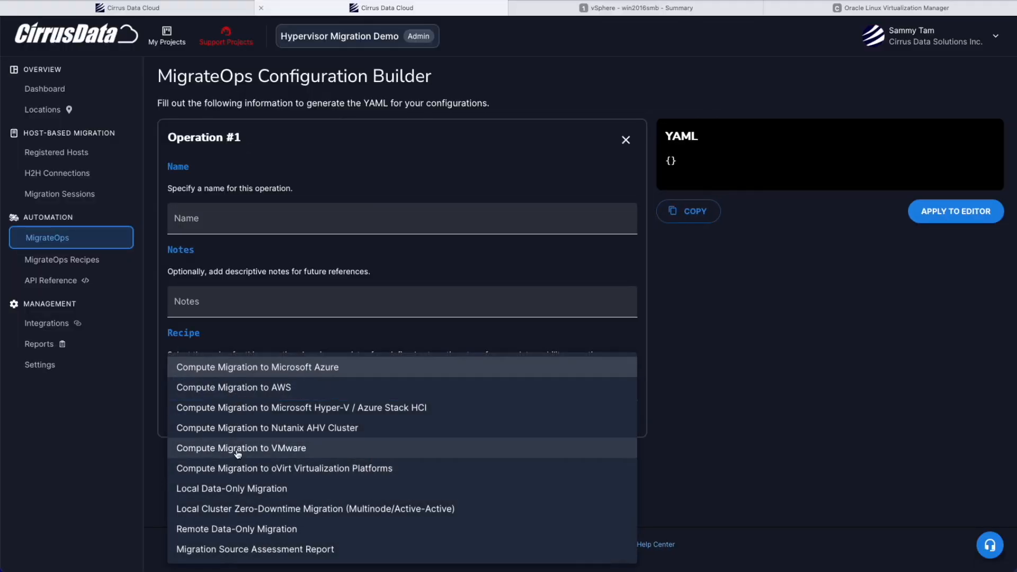
{"action": "left_click", "coordinate": [286, 470]}
{"action": "scroll", "coordinate": [475, 255], "scroll_direction": "down", "scroll_amount": 2}
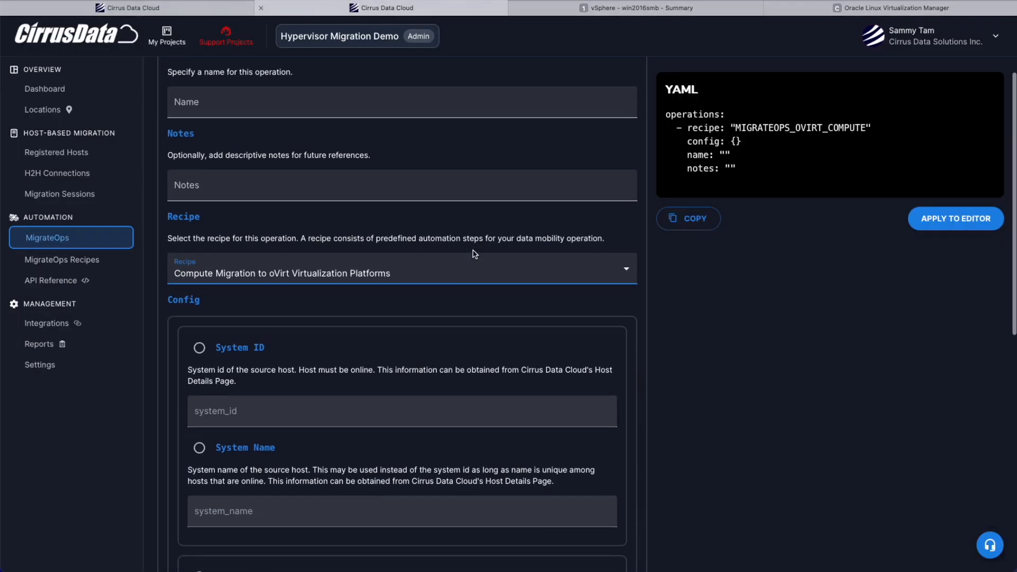
{"action": "left_click", "coordinate": [219, 446]}
{"action": "left_click", "coordinate": [228, 509]}
{"action": "type", "text": "sfsfsf"}
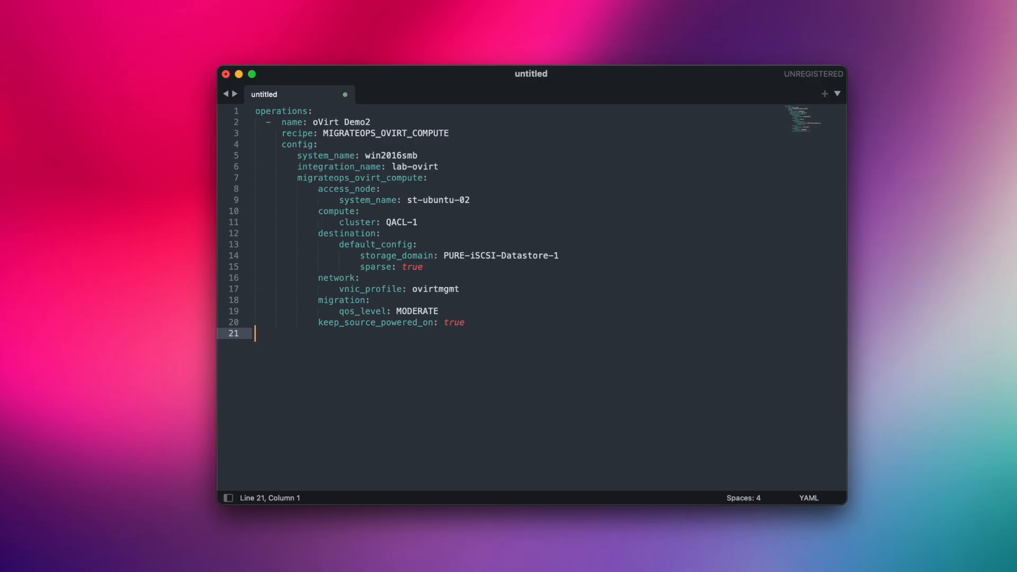
Step: Review the name, recipe, source system, integration, access node, destination and network entries in the text editor's YAML configuration
{"action": "left_click", "coordinate": [418, 119]}
{"action": "left_click", "coordinate": [469, 136]}
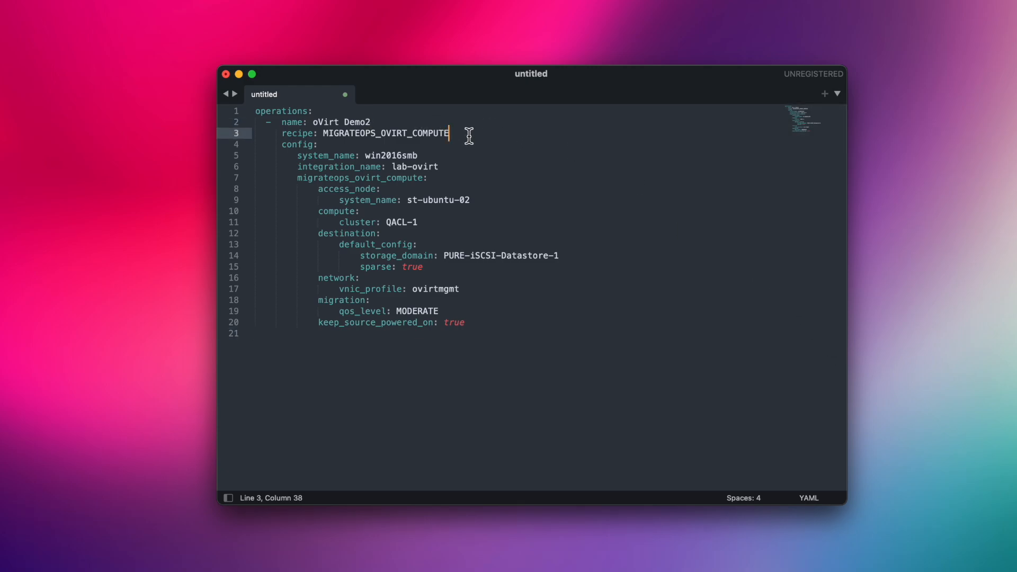
{"action": "left_click", "coordinate": [450, 155]}
{"action": "left_click", "coordinate": [455, 167]}
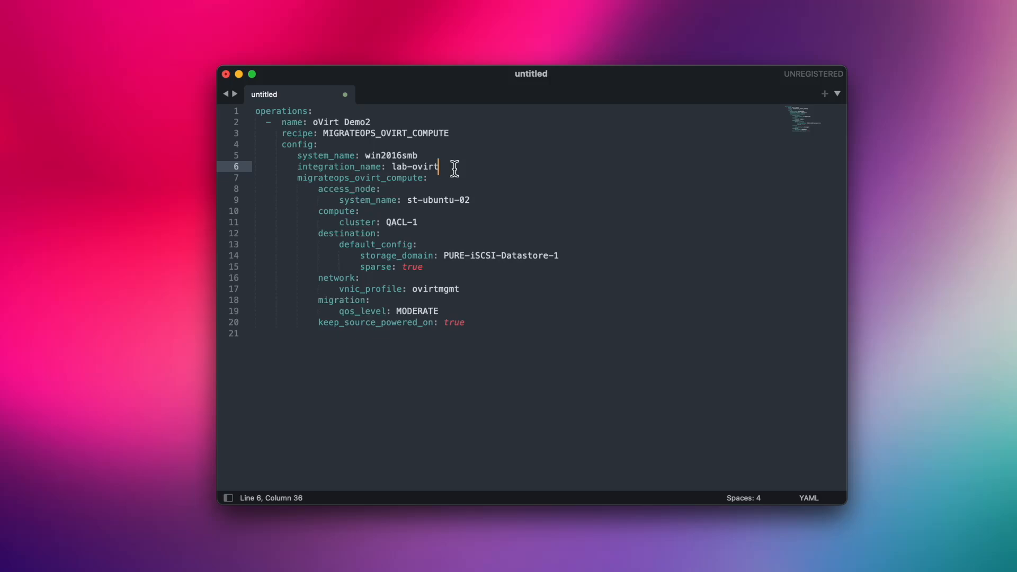
{"action": "left_click", "coordinate": [477, 201]}
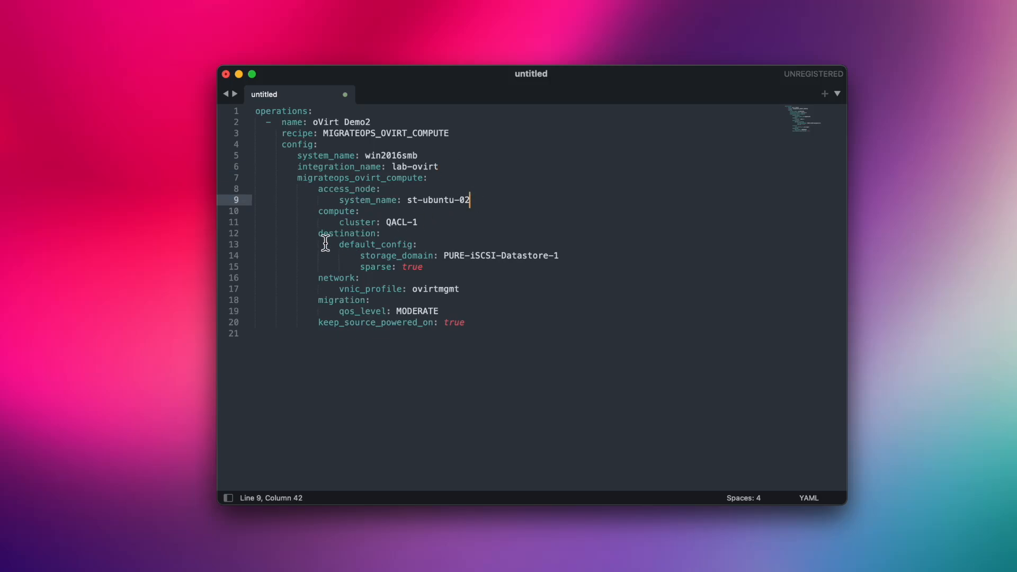
{"action": "left_click", "coordinate": [320, 235]}
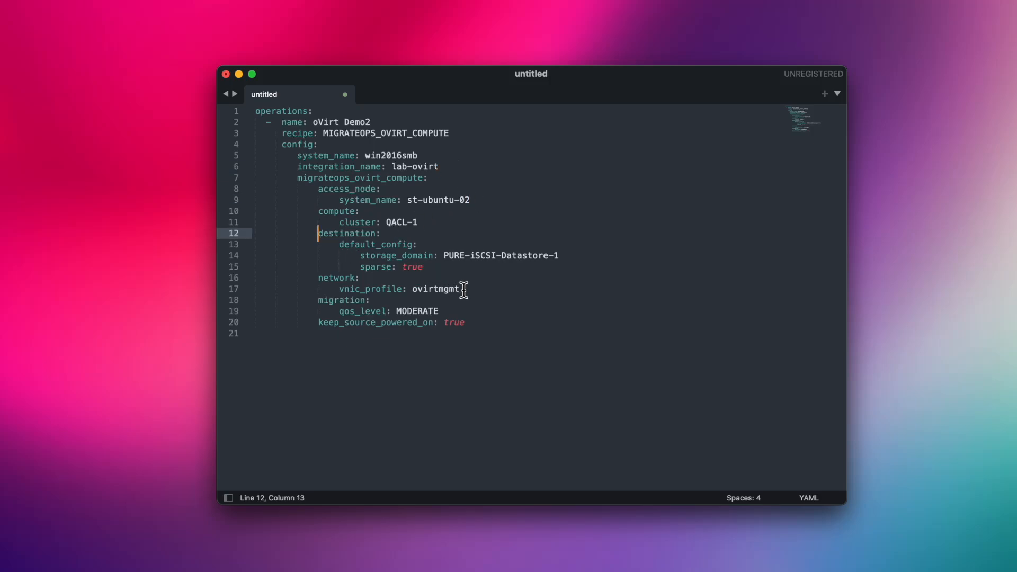
{"action": "left_click", "coordinate": [462, 289]}
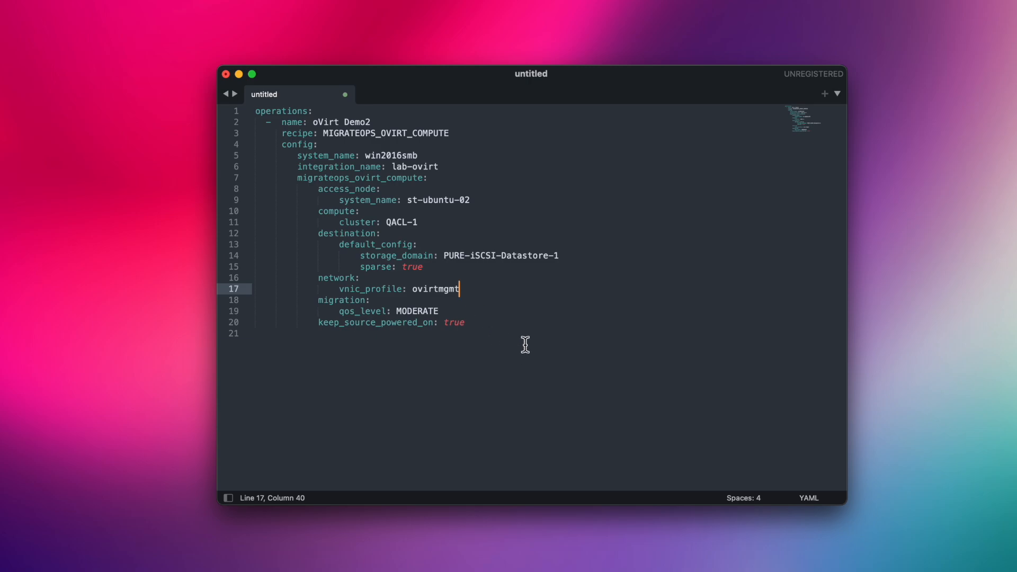
Step: Try pasting repeated copies of the oVirt operation block below the first one, and remove the copies
{"action": "left_click_drag", "start_coordinate": [524, 345], "coordinate": [246, 99]}
{"action": "left_click", "coordinate": [406, 350]}
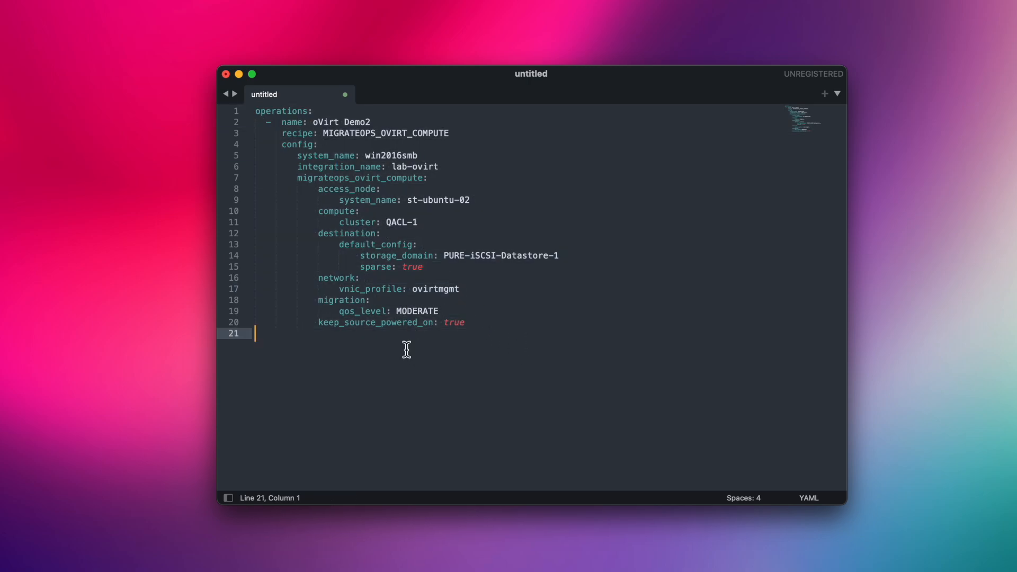
{"action": "key", "text": "super+v"}
{"action": "key", "text": "super+v"}
{"action": "key", "text": "super+v"}
{"action": "key", "text": "super+v"}
{"action": "key", "text": "super+v"}
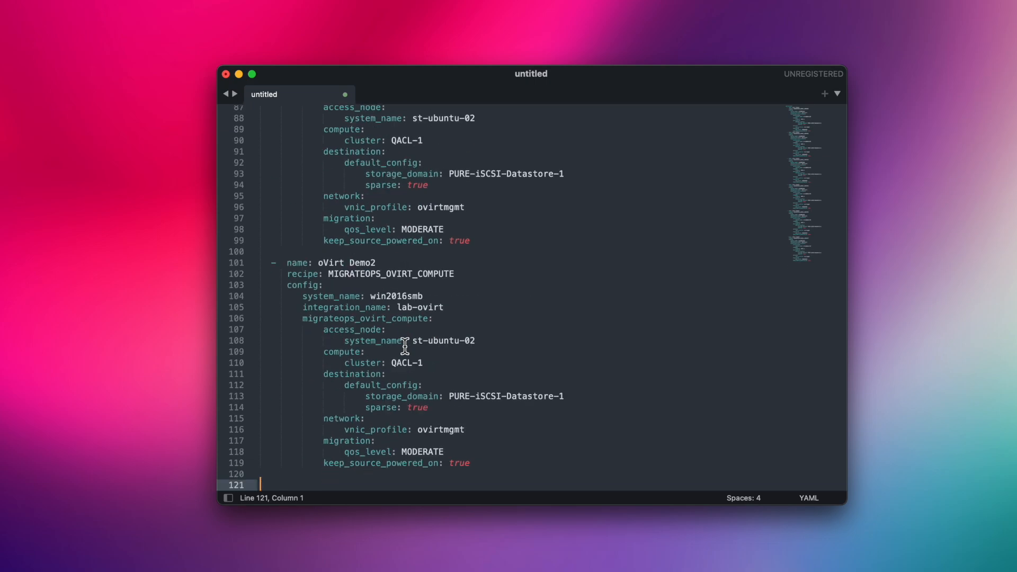
{"action": "left_click_drag", "start_coordinate": [538, 483], "coordinate": [265, 335]}
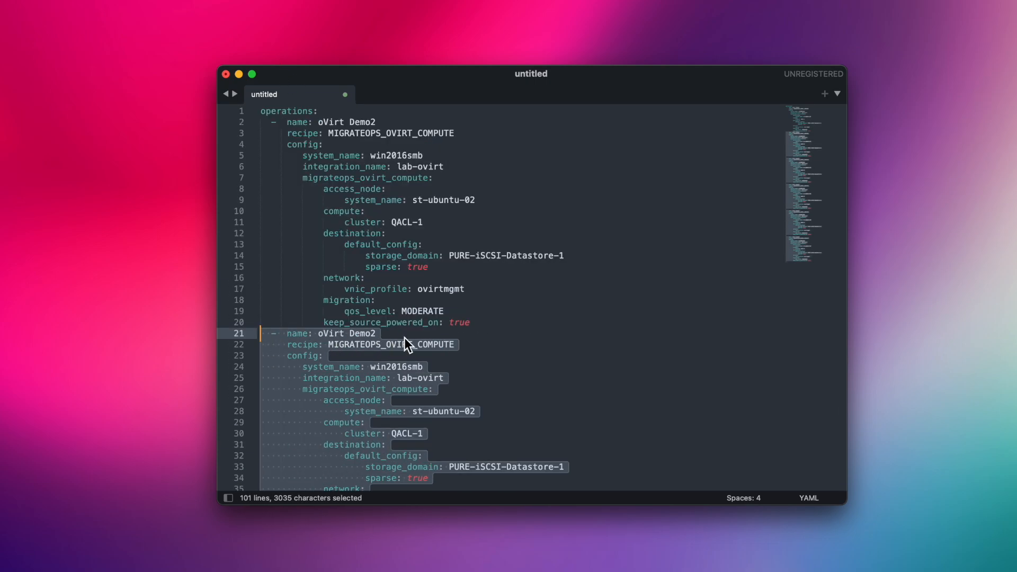
{"action": "key", "text": "BackSpace"}
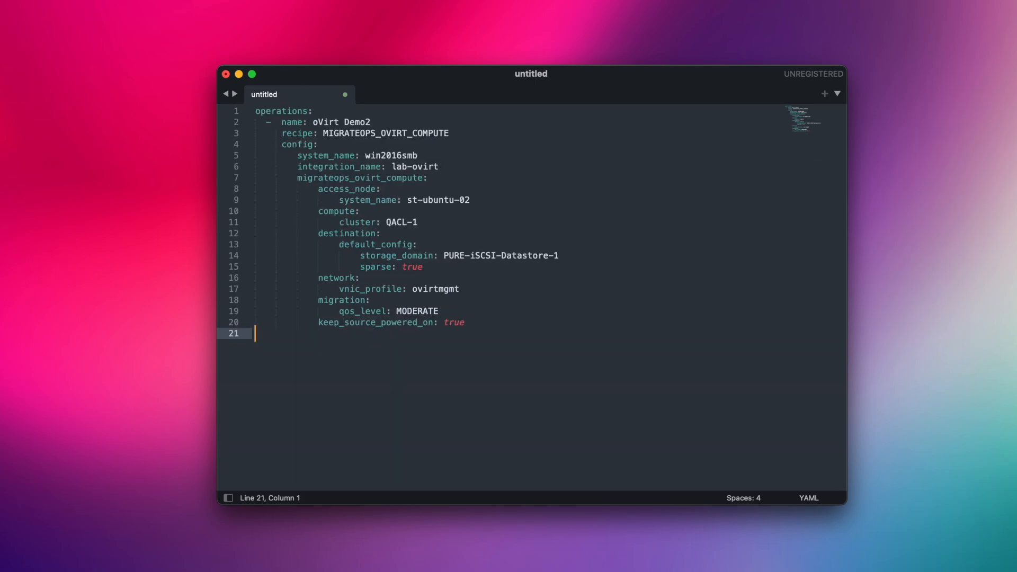
Step: Copy the whole YAML configuration into the new migration operation's editor in Cirrus Data Cloud and create the operation
{"action": "left_click_drag", "start_coordinate": [531, 325], "coordinate": [257, 109]}
{"action": "key", "text": "super+c"}
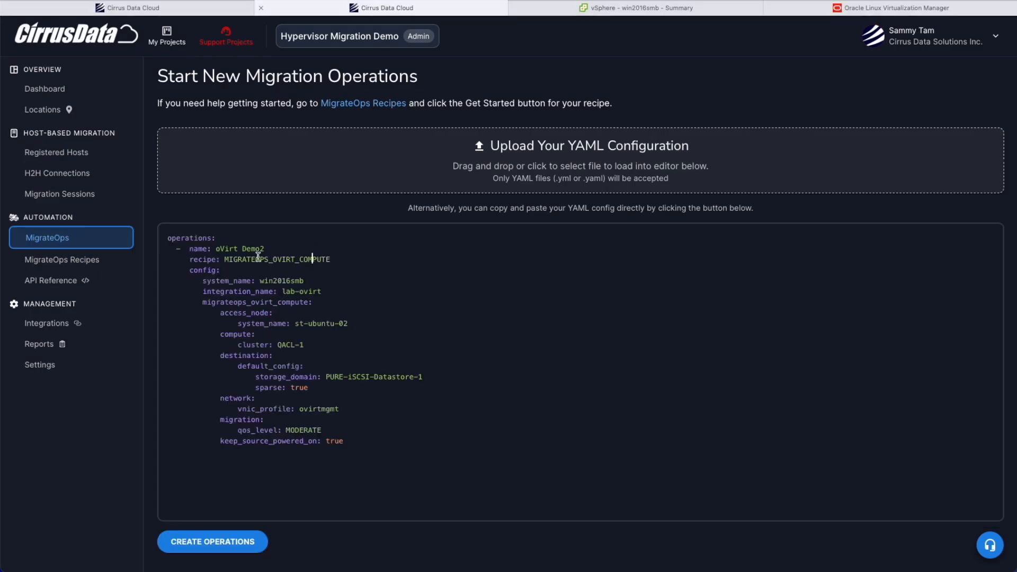
{"action": "left_click", "coordinate": [195, 549]}
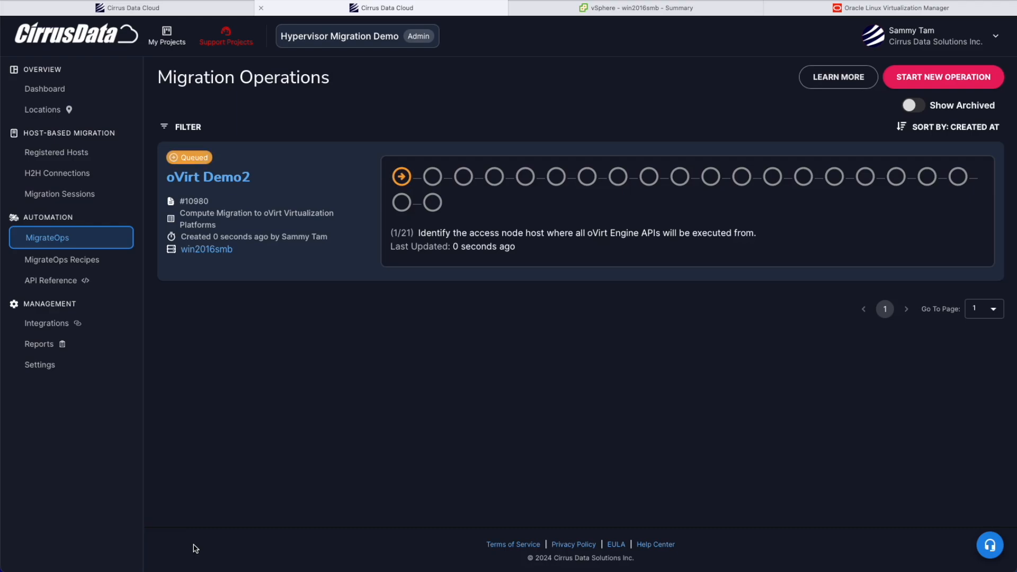
Step: Open the oVirt Demo2 operation and examine its task details, including the Identify Access Node log
{"action": "left_click", "coordinate": [244, 186]}
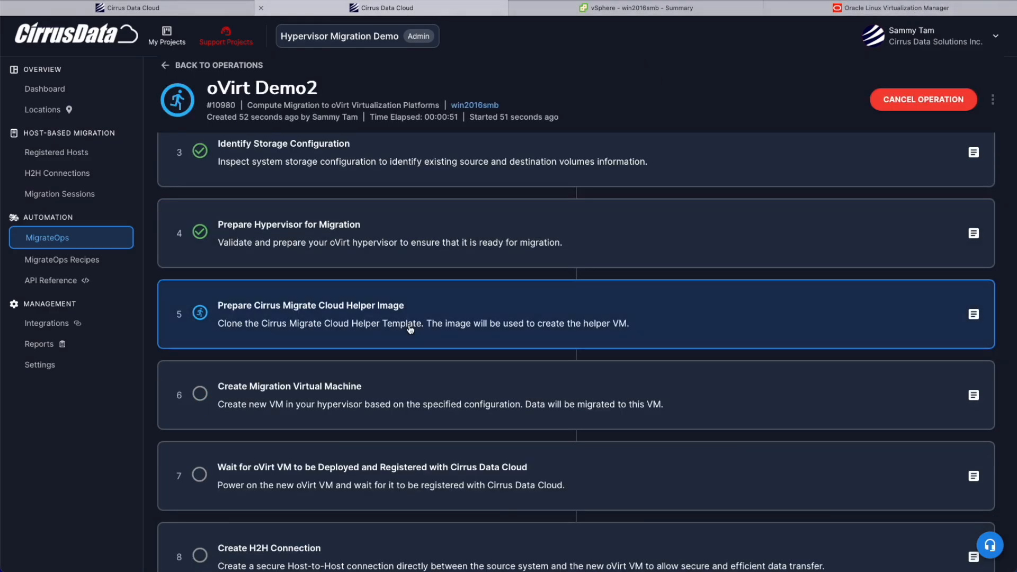
{"action": "left_click", "coordinate": [410, 329]}
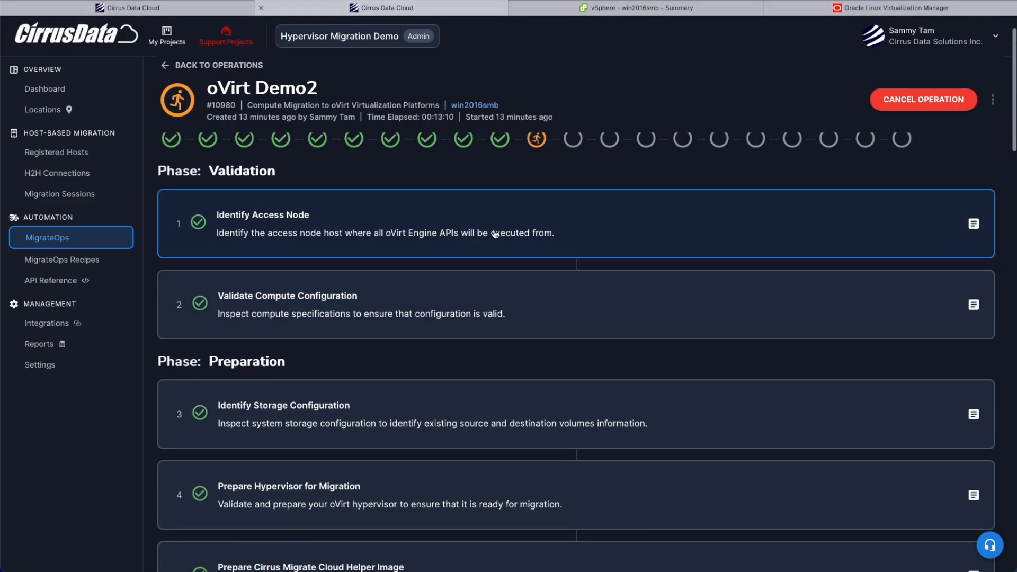
{"action": "left_click", "coordinate": [495, 233]}
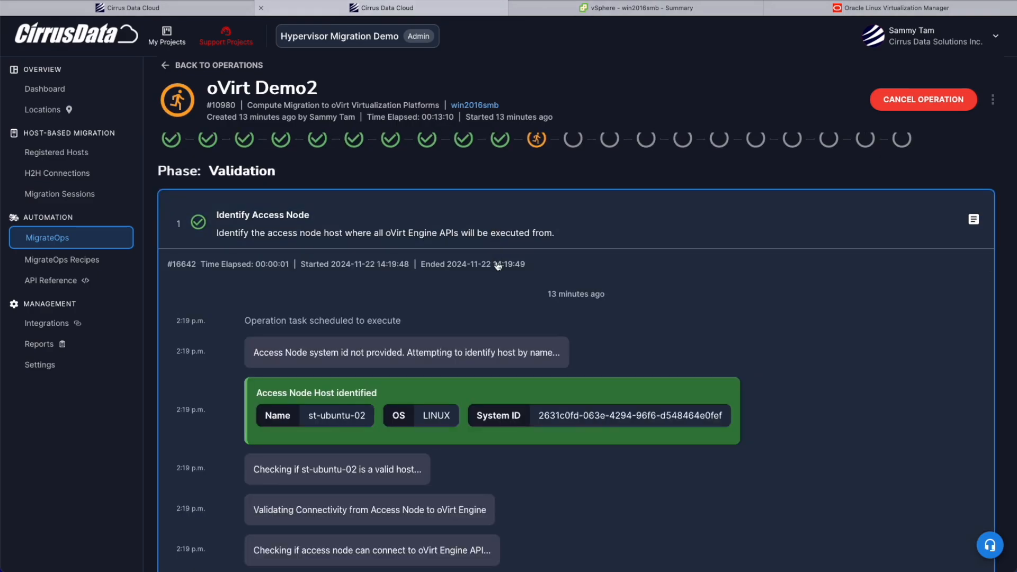
Step: Examine the compute and network validation log in the oVirt Demo2 operation, then look over the Preparation phase tasks
{"action": "scroll", "coordinate": [497, 266], "scroll_direction": "down", "scroll_amount": 10}
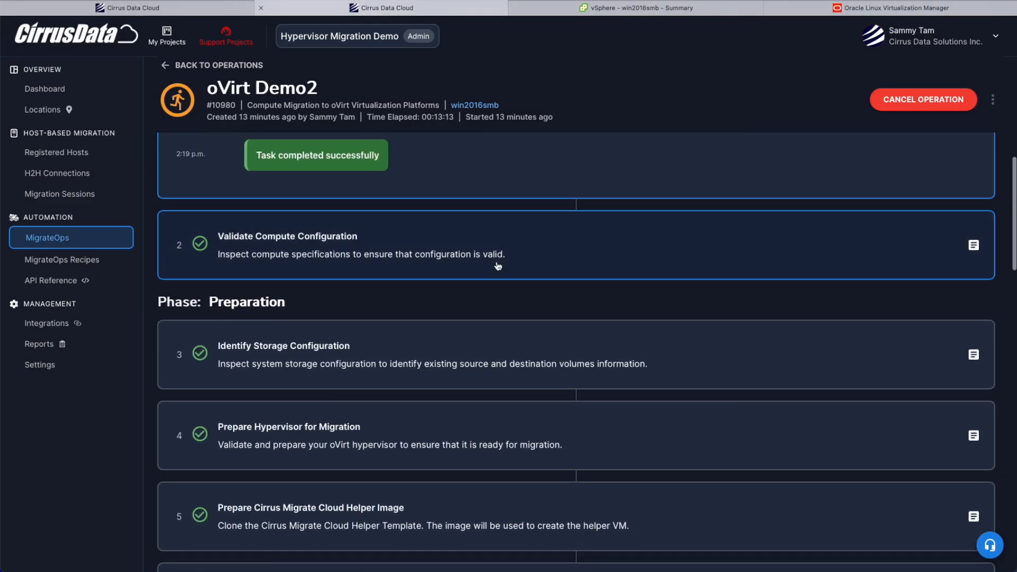
{"action": "left_click", "coordinate": [492, 263]}
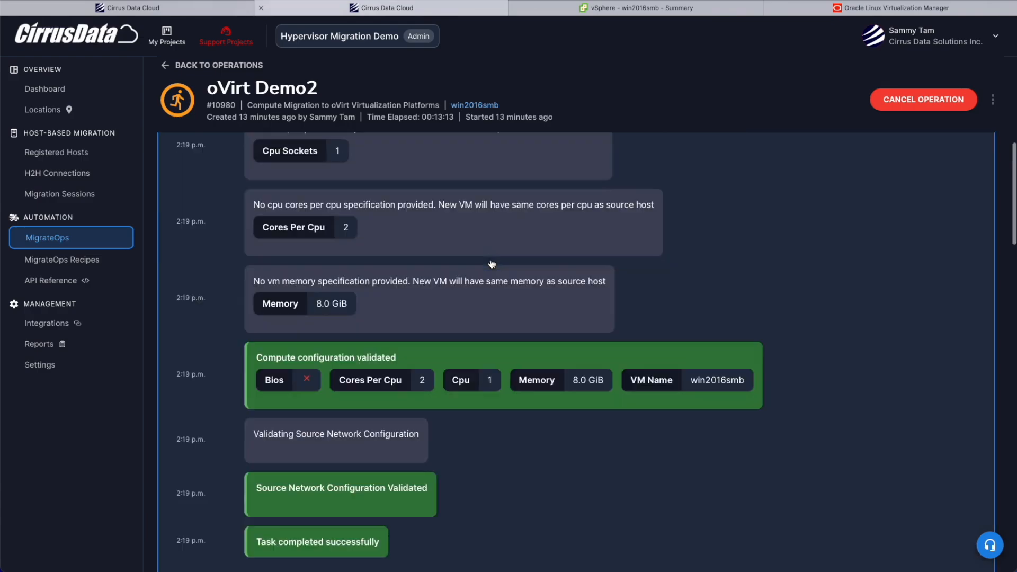
{"action": "scroll", "coordinate": [487, 275], "scroll_direction": "down", "scroll_amount": 3}
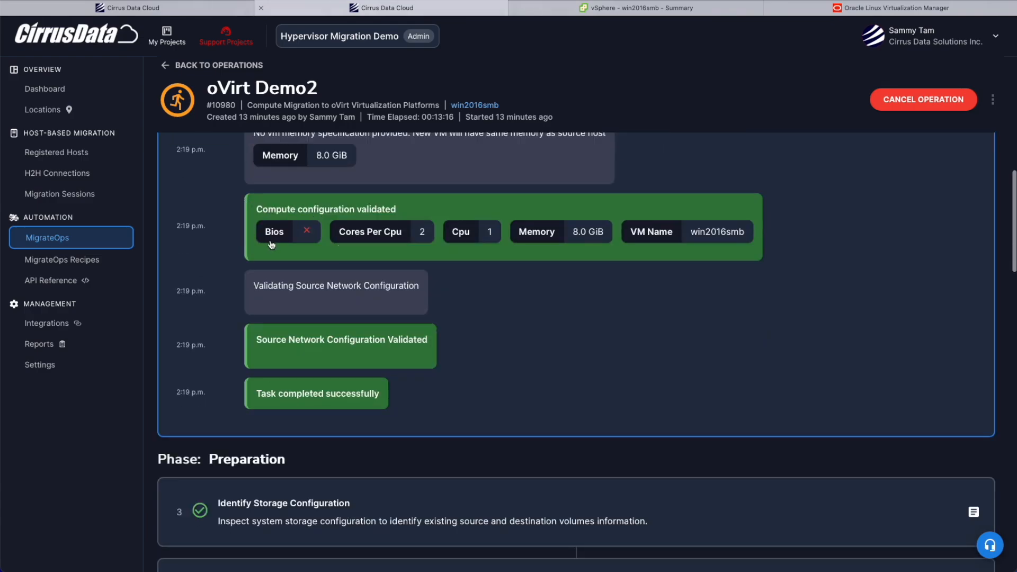
{"action": "scroll", "coordinate": [271, 244], "scroll_direction": "down", "scroll_amount": 10}
{"action": "left_click", "coordinate": [341, 218]}
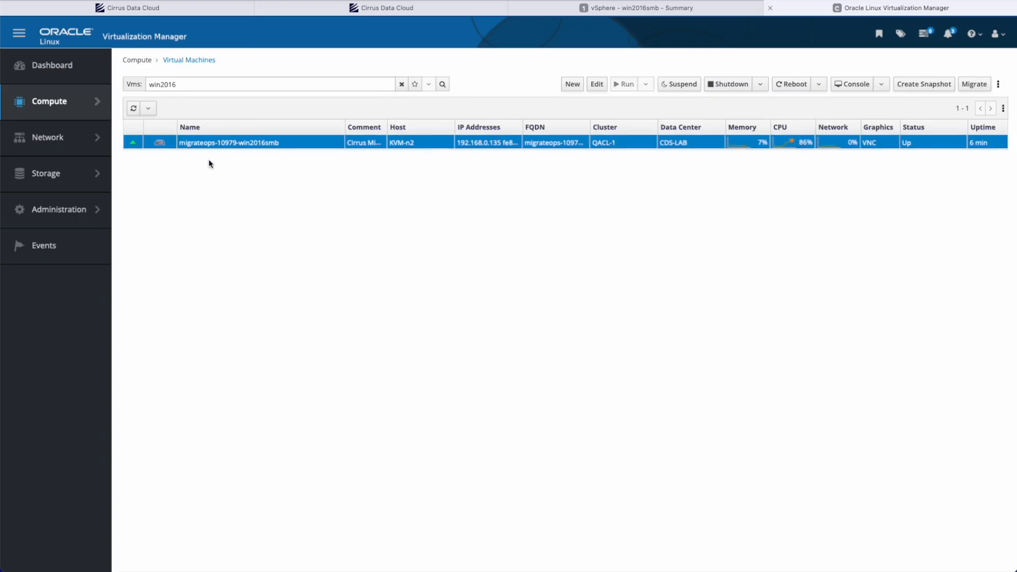
Step: In Oracle Linux Virtualization Manager, open the migrateops-10979-win2016smb virtual machine and inspect its general details and attached disks
{"action": "left_click", "coordinate": [214, 143]}
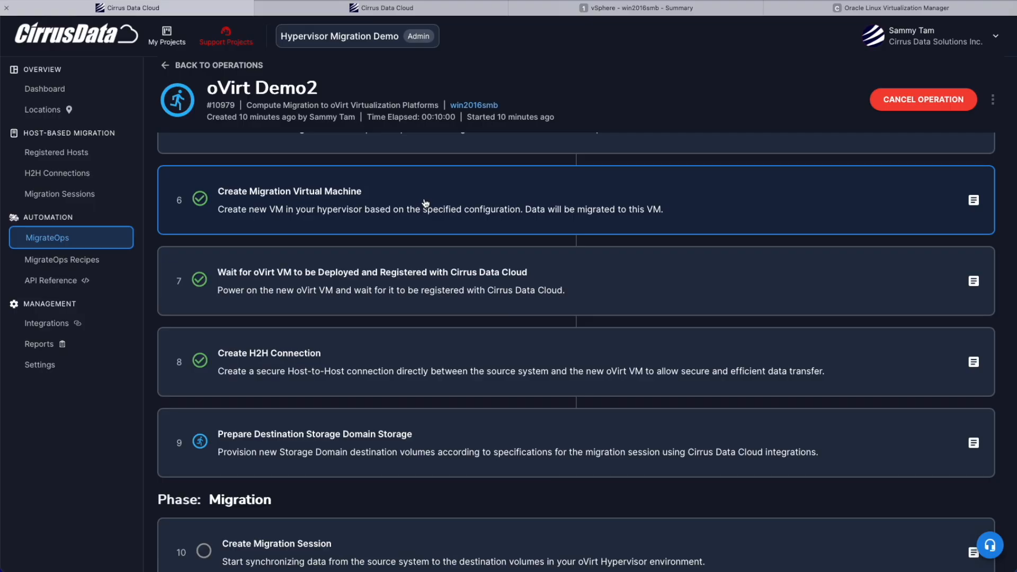
{"action": "scroll", "coordinate": [530, 318], "scroll_direction": "down", "scroll_amount": 5}
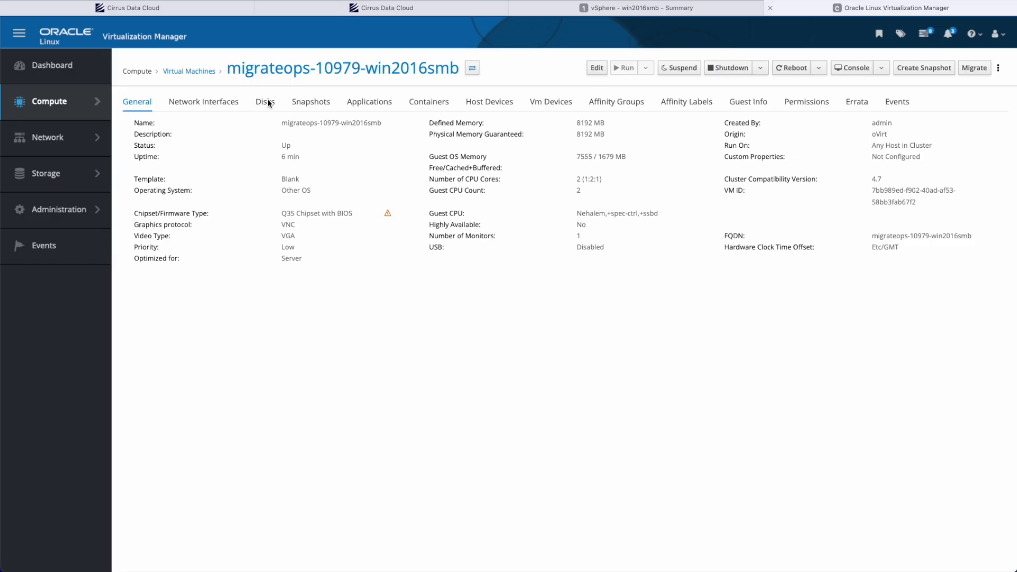
{"action": "left_click", "coordinate": [266, 102]}
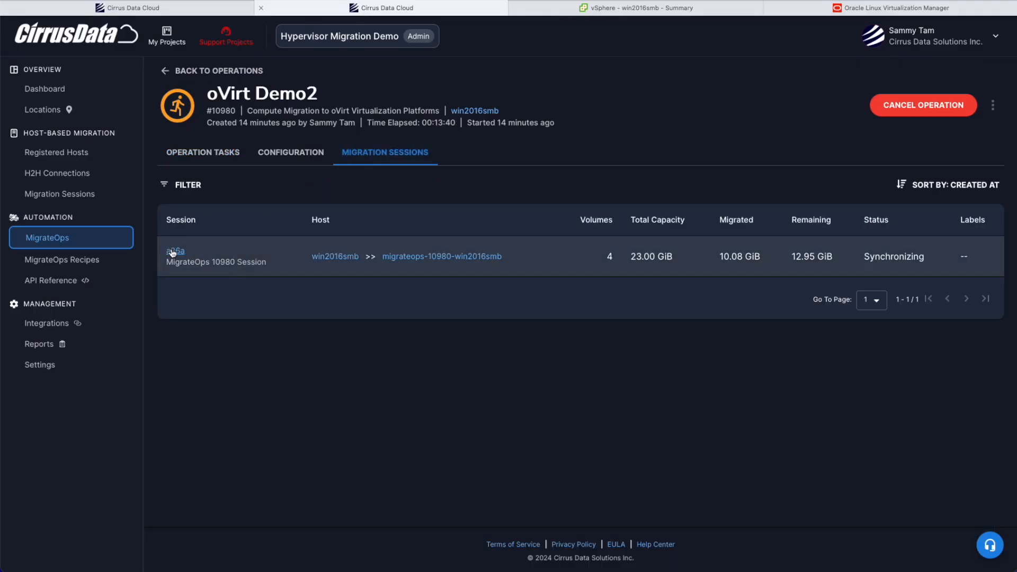
{"action": "left_click", "coordinate": [172, 252]}
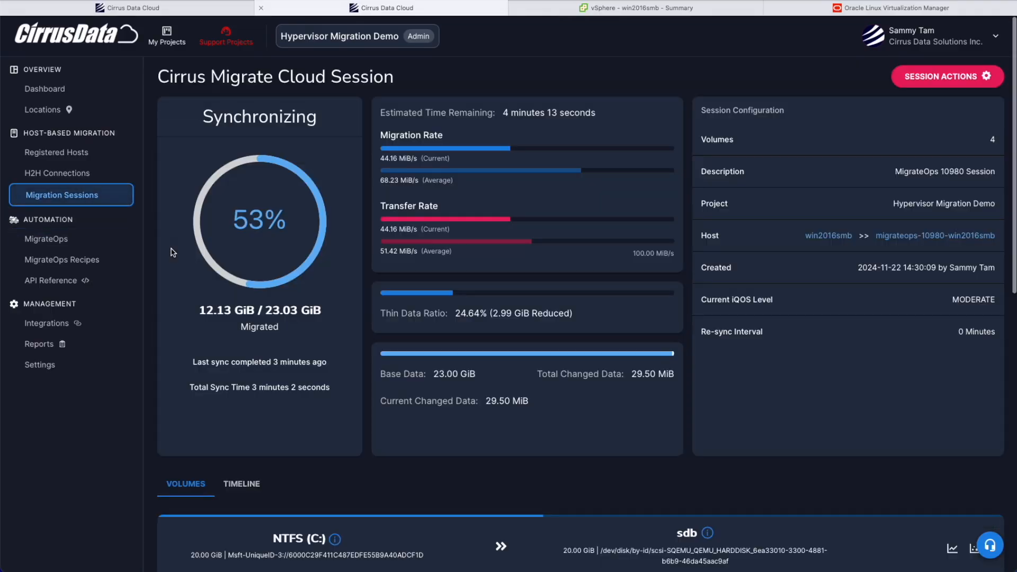
Step: Review the synchronization progress of the migration session and its individual volumes in Cirrus Data Cloud
{"action": "scroll", "coordinate": [332, 337], "scroll_direction": "down", "scroll_amount": 6}
{"action": "scroll", "coordinate": [476, 284], "scroll_direction": "up", "scroll_amount": 5}
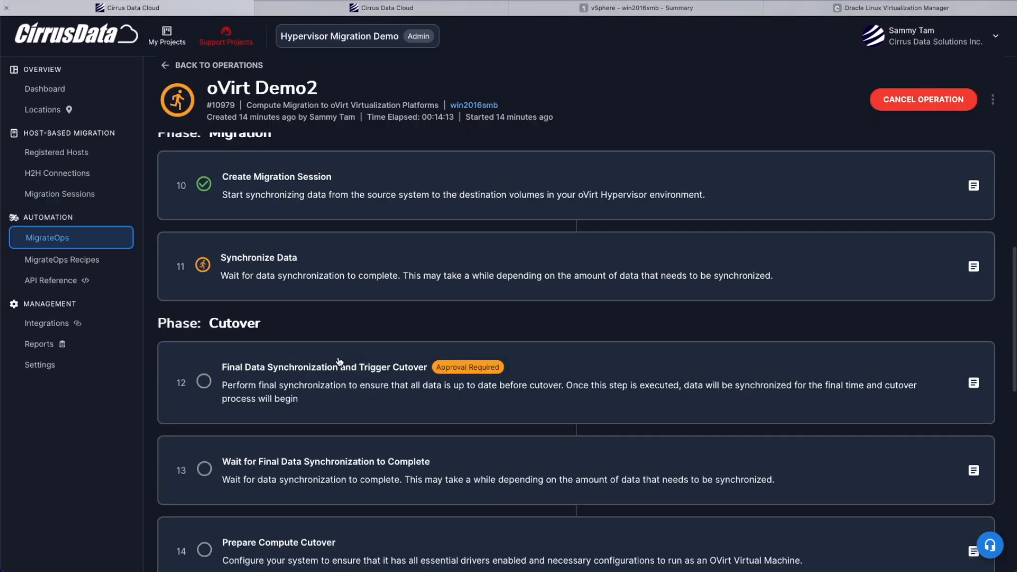
{"action": "scroll", "coordinate": [334, 373], "scroll_direction": "down", "scroll_amount": 2}
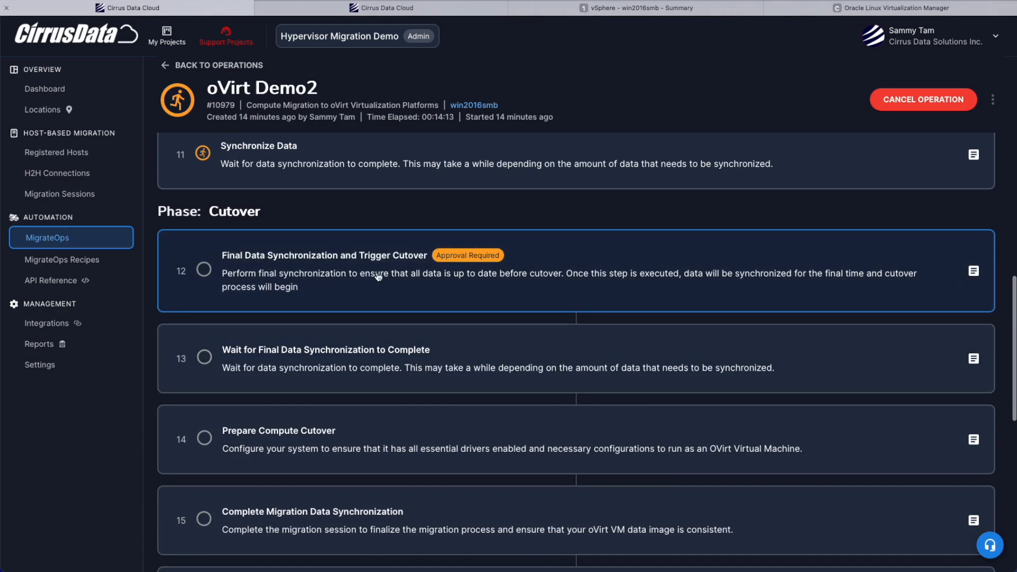
Step: Approve the Final Data Synchronization and Trigger Cutover task of the oVirt Demo2 operation without an approval window or notes
{"action": "left_click", "coordinate": [378, 276]}
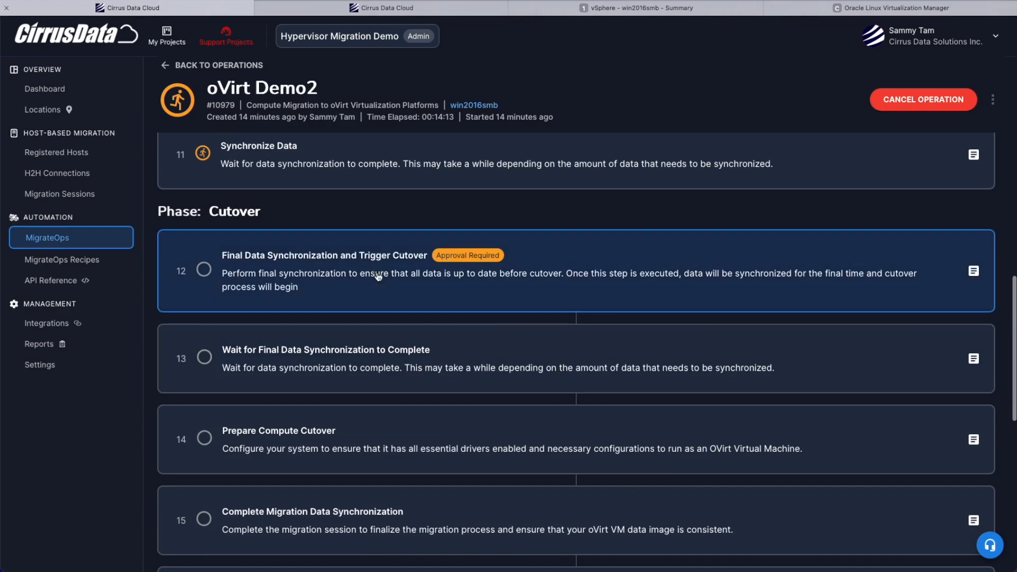
{"action": "scroll", "coordinate": [434, 271], "scroll_direction": "down", "scroll_amount": 1}
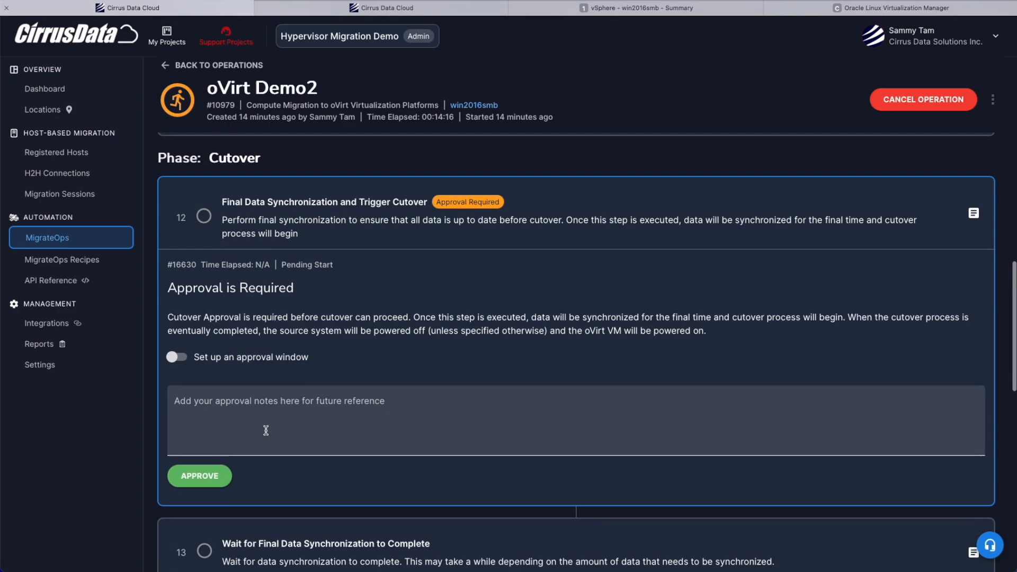
{"action": "left_click", "coordinate": [212, 483]}
{"action": "left_click", "coordinate": [654, 332]}
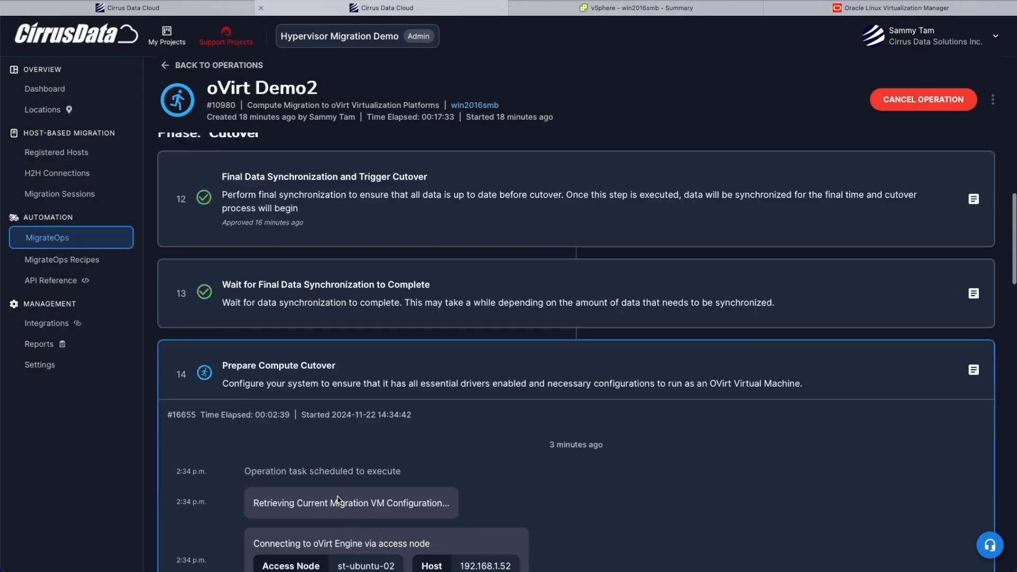
Step: Follow the progress of the remaining Cutover tasks in the oVirt Demo2 operation through Post-Migration Operations
{"action": "scroll", "coordinate": [460, 311], "scroll_direction": "down", "scroll_amount": 4}
{"action": "scroll", "coordinate": [490, 279], "scroll_direction": "up", "scroll_amount": 3}
{"action": "scroll", "coordinate": [490, 280], "scroll_direction": "down", "scroll_amount": 15}
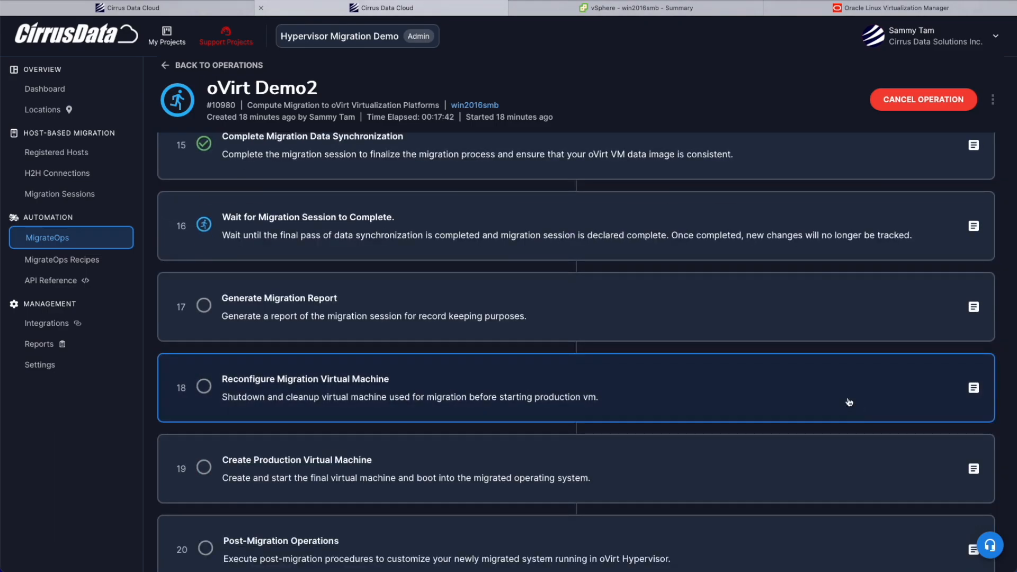
{"action": "scroll", "coordinate": [847, 402], "scroll_direction": "down", "scroll_amount": 1}
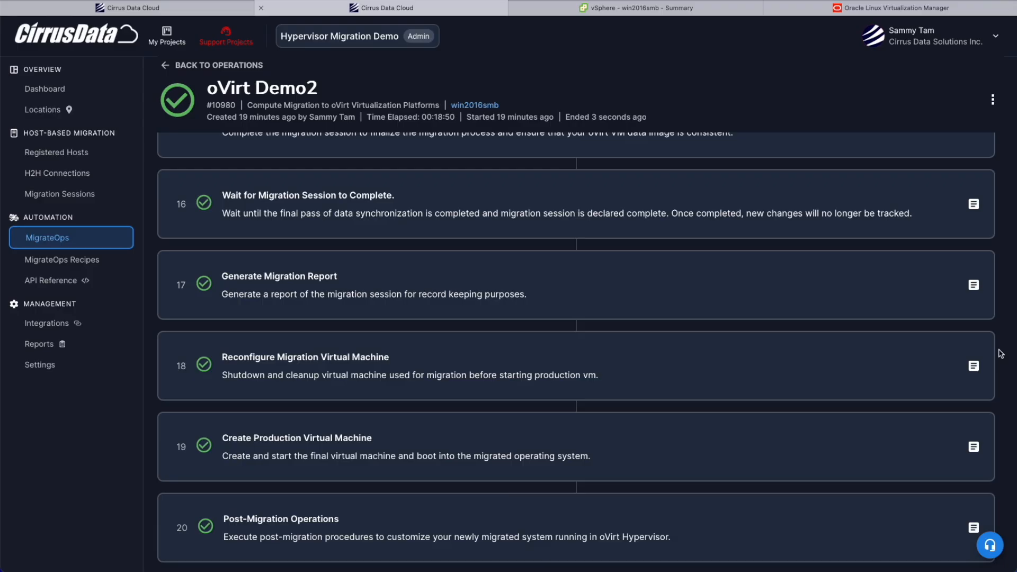
{"action": "scroll", "coordinate": [881, 447], "scroll_direction": "down", "scroll_amount": 5}
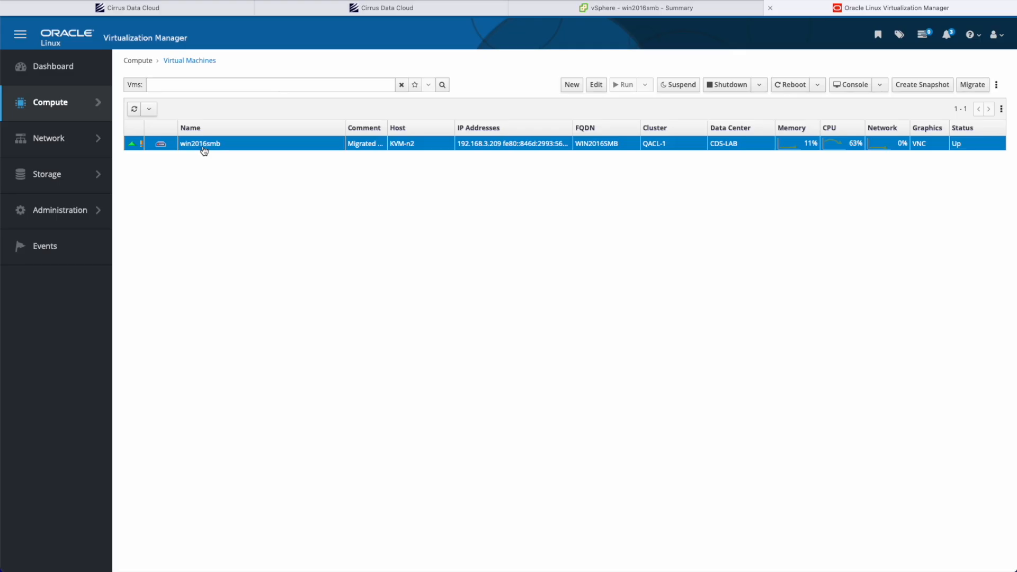
Step: Open the migrated win2016smb virtual machine in Oracle Linux Virtualization Manager and check its volumes in Windows Disk Management
{"action": "left_click", "coordinate": [203, 146]}
{"action": "left_click", "coordinate": [265, 102]}
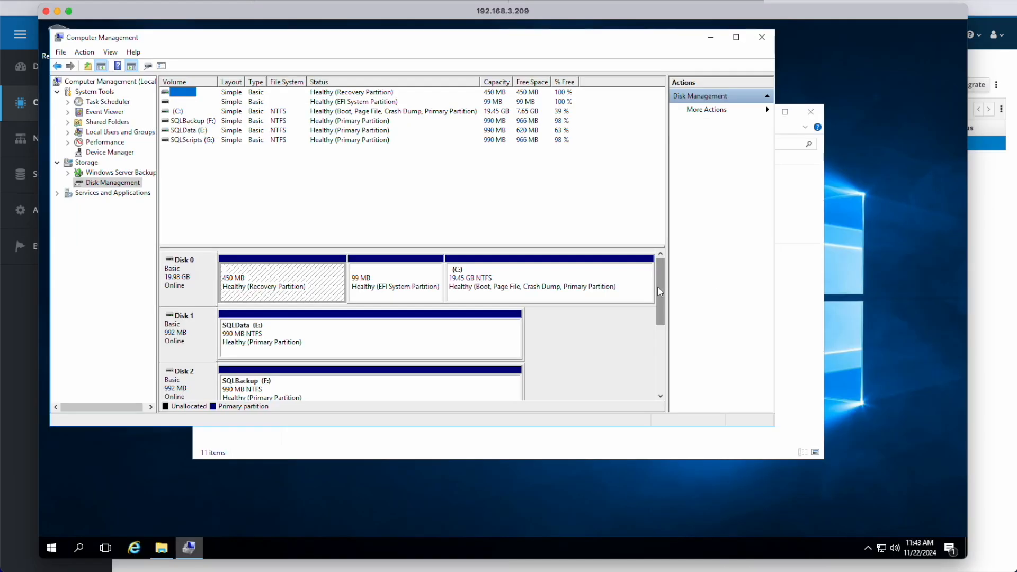
{"action": "left_click_drag", "start_coordinate": [657, 286], "coordinate": [658, 328]}
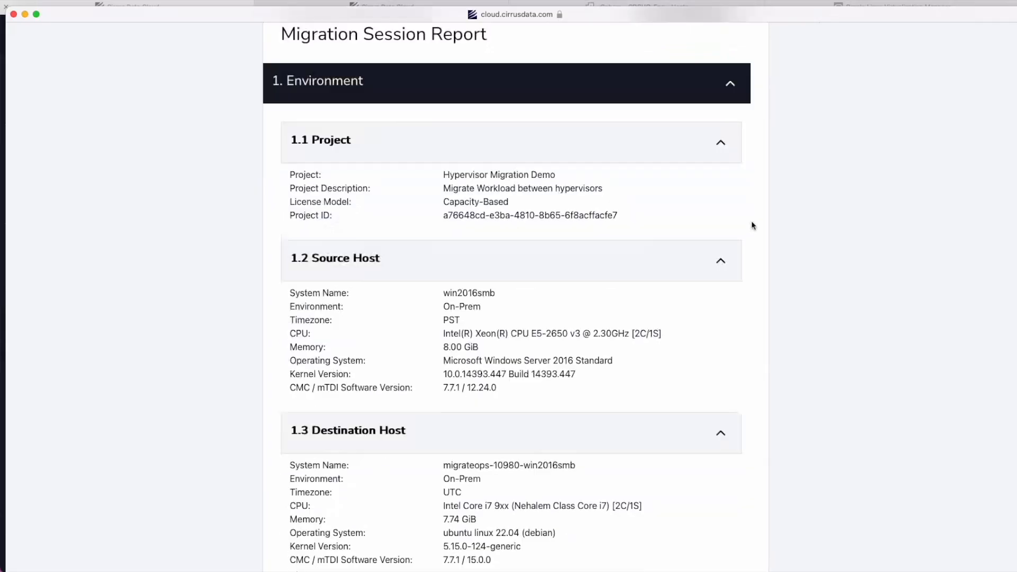
Step: View the generated migration report and read its status, progress, rates, data reduction and timeline sections
{"action": "scroll", "coordinate": [751, 223], "scroll_direction": "down", "scroll_amount": 15}
{"action": "scroll", "coordinate": [751, 223], "scroll_direction": "down", "scroll_amount": 20}
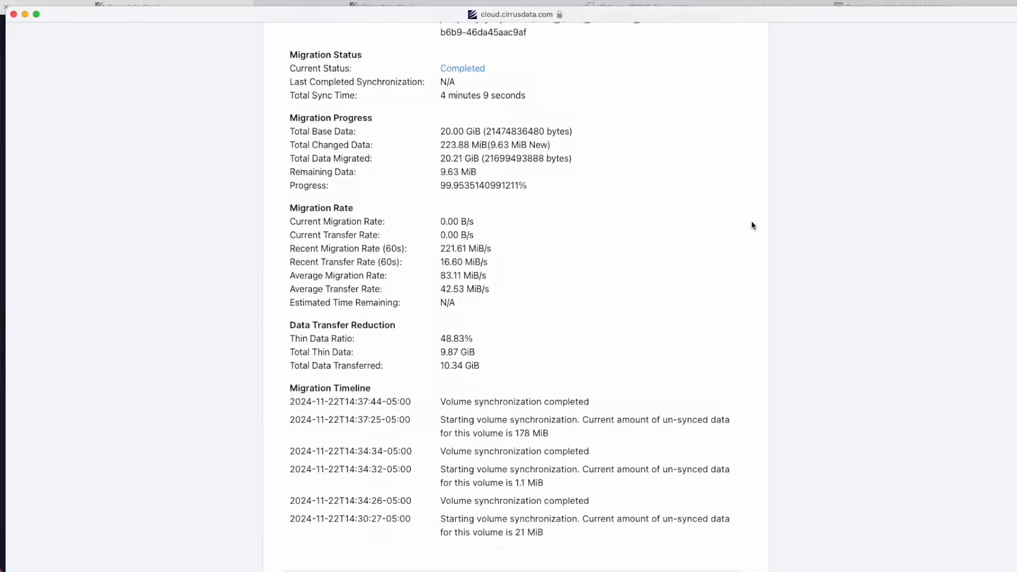
{"action": "scroll", "coordinate": [751, 225], "scroll_direction": "down", "scroll_amount": 20}
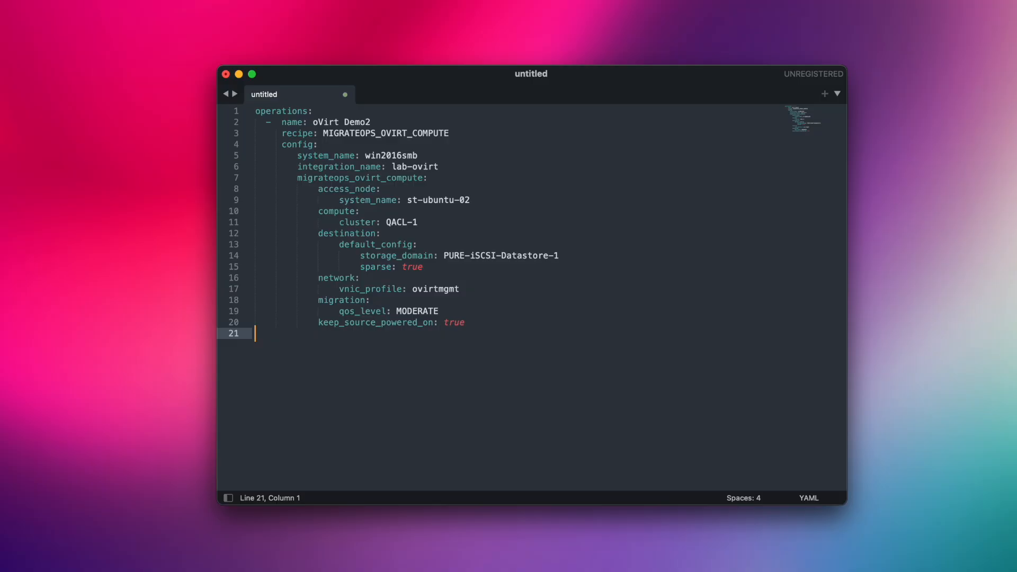
Step: Copy the complete oVirt Demo2 YAML configuration into the new migration operations editor and create the operation
{"action": "left_click_drag", "start_coordinate": [532, 326], "coordinate": [251, 109]}
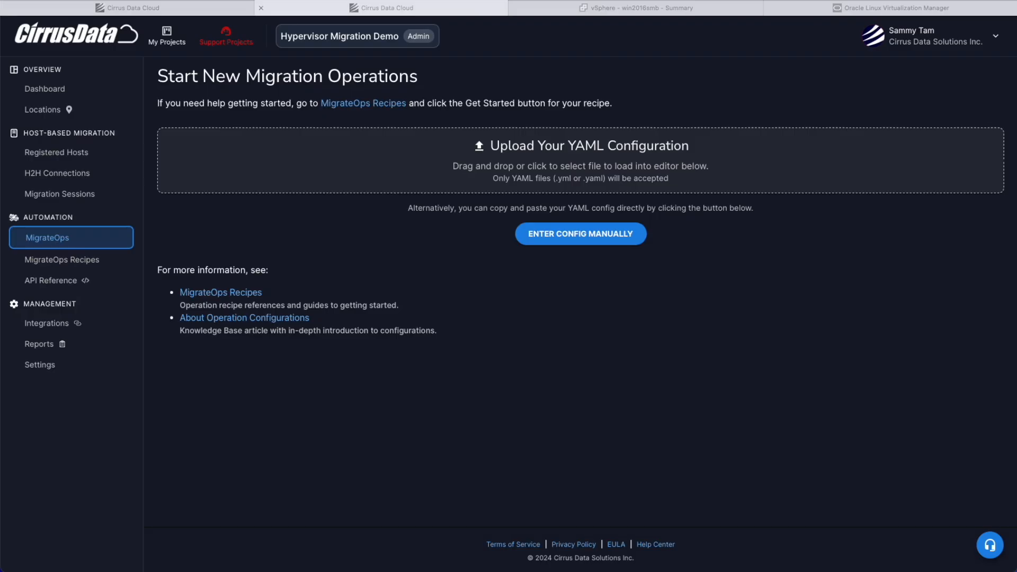
{"action": "left_click", "coordinate": [311, 258]}
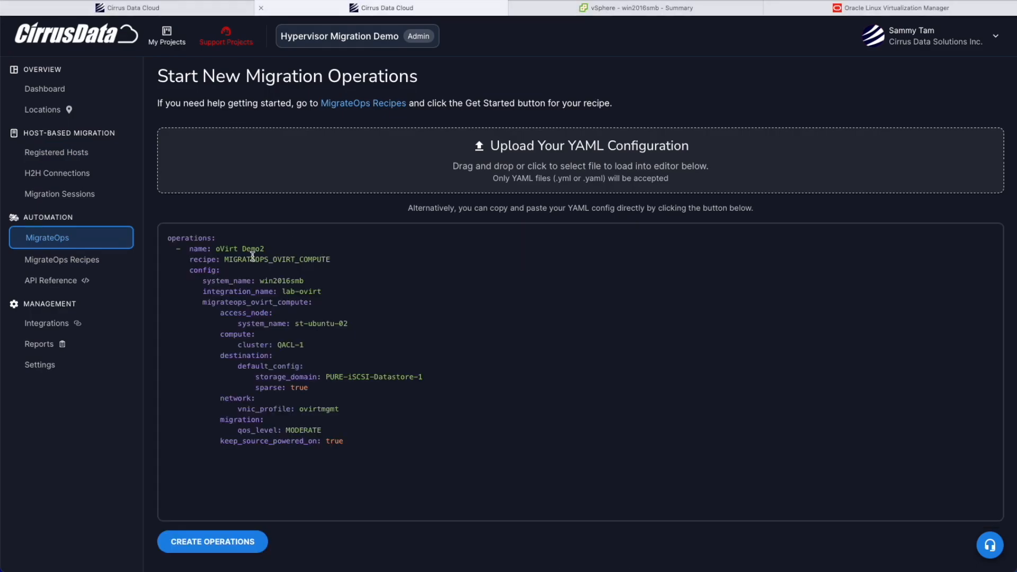
{"action": "left_click", "coordinate": [196, 549]}
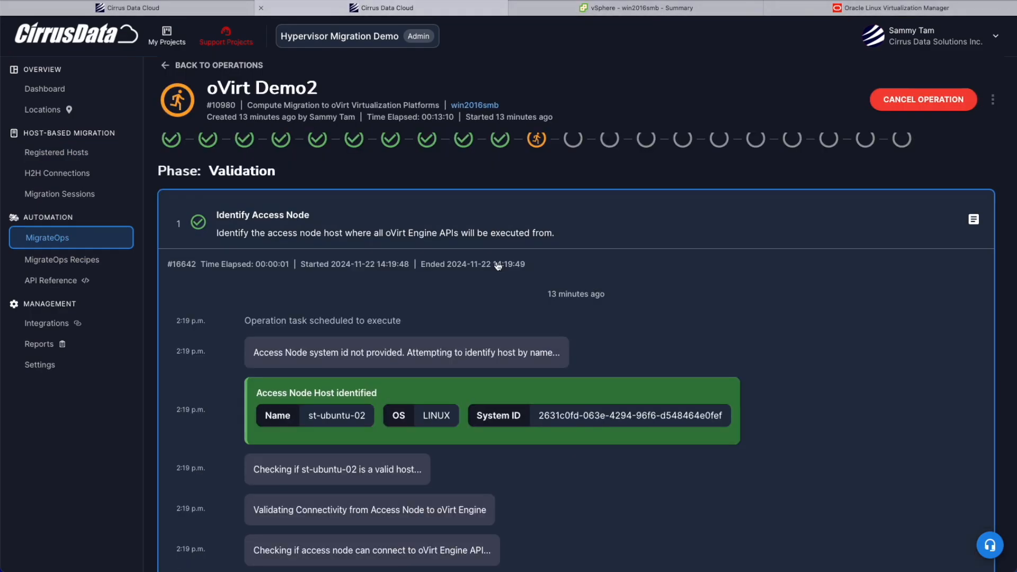
Step: Check the task list of the newly created oVirt Demo2 operation from the preparation tasks to the final tasks
{"action": "scroll", "coordinate": [497, 266], "scroll_direction": "down", "scroll_amount": 10}
{"action": "scroll", "coordinate": [495, 265], "scroll_direction": "up", "scroll_amount": 4}
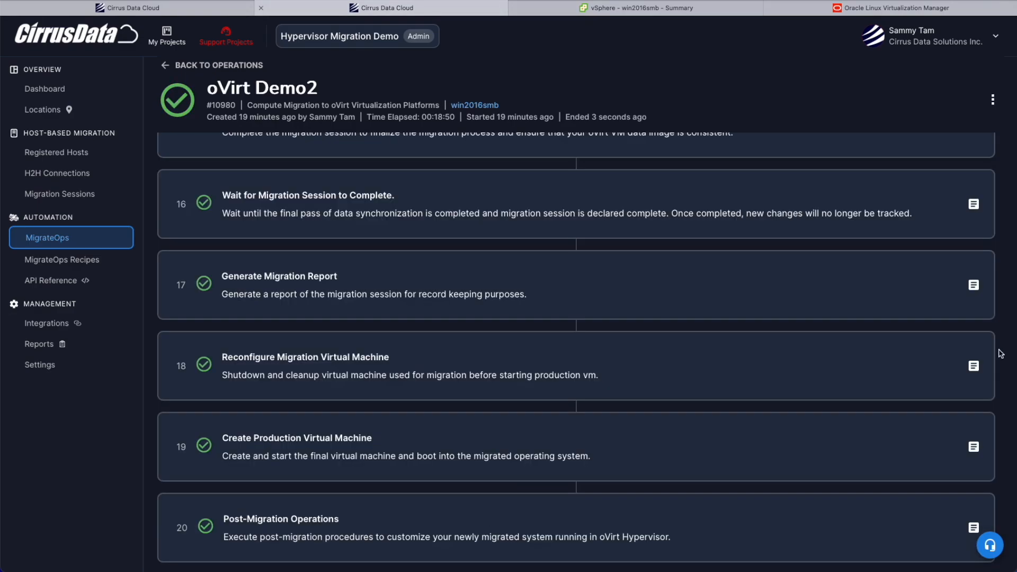
{"action": "scroll", "coordinate": [879, 438], "scroll_direction": "down", "scroll_amount": 6}
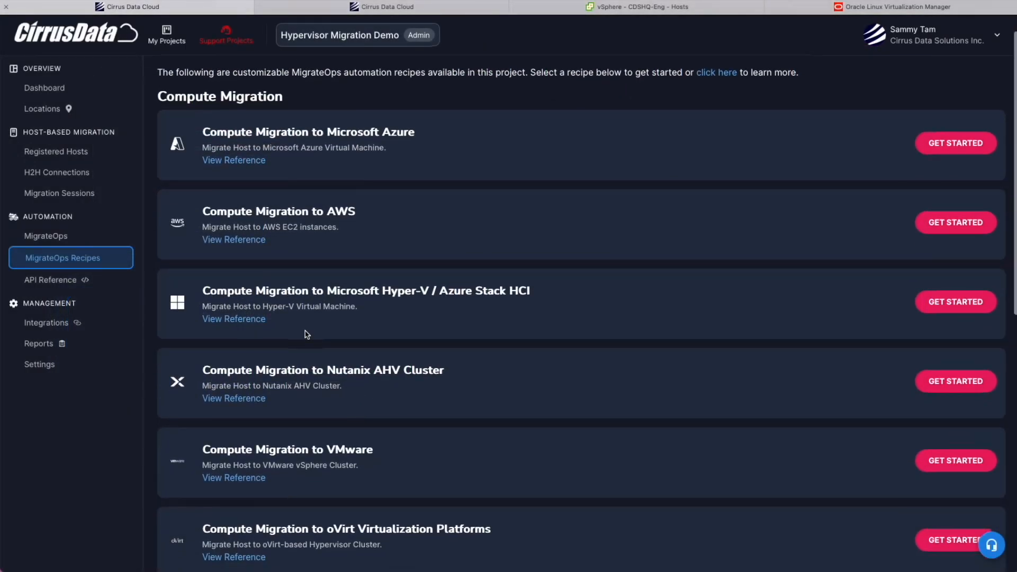
Step: Find the Compute Migration to VMware recipe among the MigrateOps recipes and open its getting-started guide
{"action": "scroll", "coordinate": [306, 335], "scroll_direction": "down", "scroll_amount": 4}
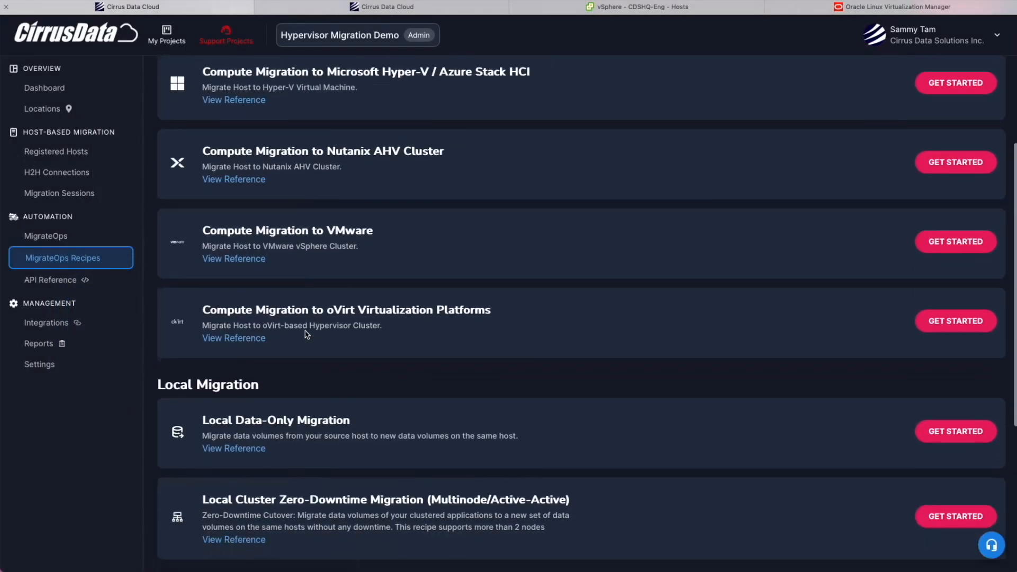
{"action": "triple_click", "coordinate": [286, 231]}
{"action": "left_click", "coordinate": [952, 244]}
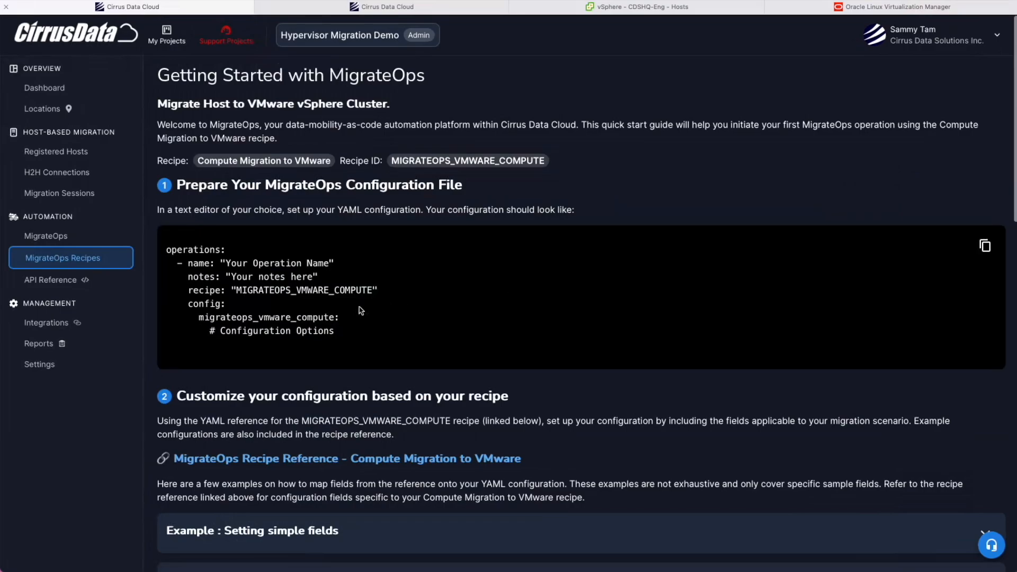
Step: Read through the VMware getting-started guide and open the linked Compute Migration to VMware recipe reference
{"action": "scroll", "coordinate": [284, 221], "scroll_direction": "down", "scroll_amount": 5}
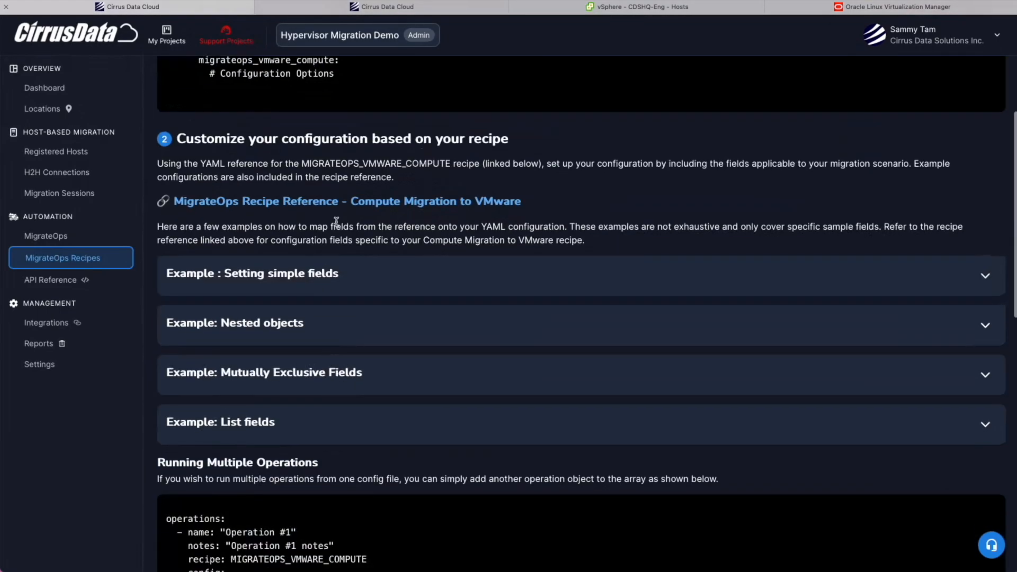
{"action": "left_click", "coordinate": [380, 203]}
{"action": "scroll", "coordinate": [364, 313], "scroll_direction": "down", "scroll_amount": 20}
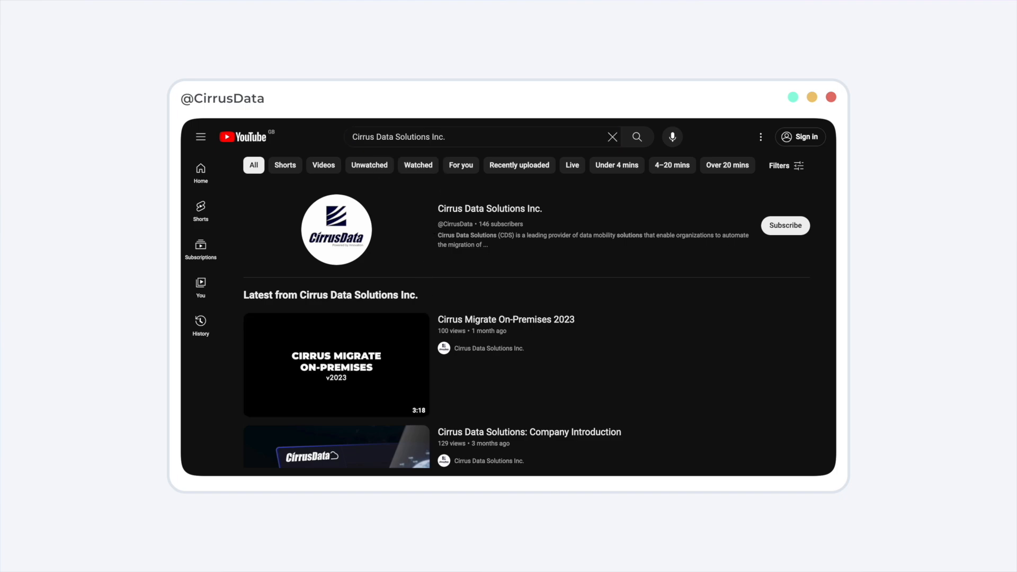
Step: Open the Cirrus Data Solutions Inc. channel on YouTube and browse its content
{"action": "left_click", "coordinate": [375, 214]}
{"action": "scroll", "coordinate": [537, 354], "scroll_direction": "down", "scroll_amount": 3}
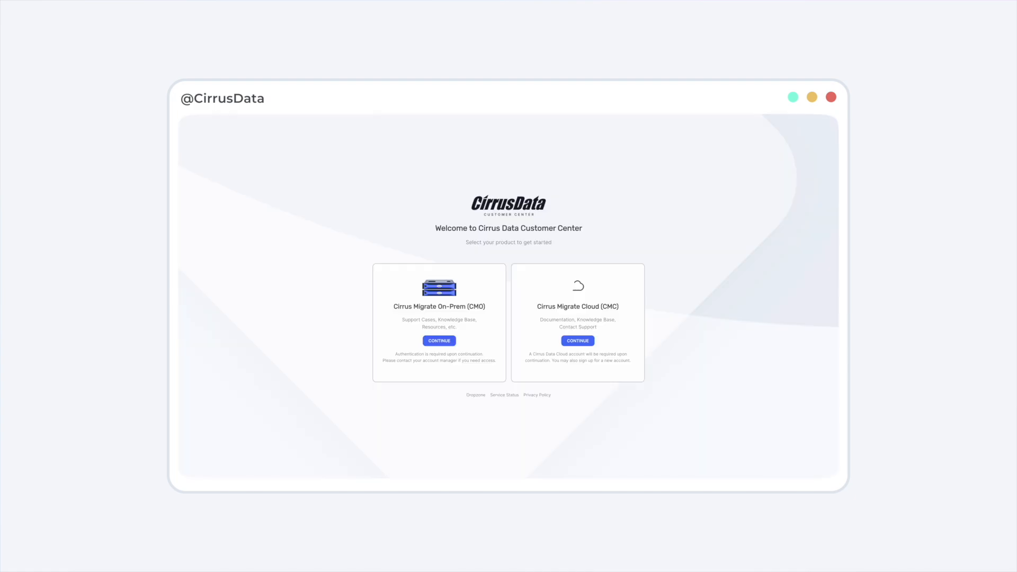
Step: Enter the Cirrus Migrate Cloud customer center and read the About MigrateOps article in the knowledge base's MigrateOps category
{"action": "left_click", "coordinate": [578, 341]}
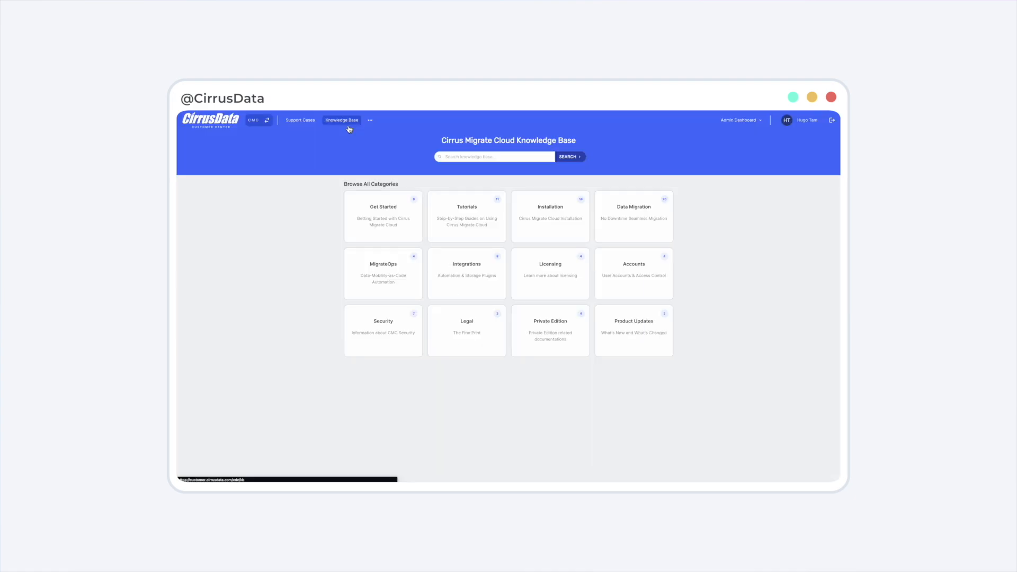
{"action": "left_click", "coordinate": [412, 278]}
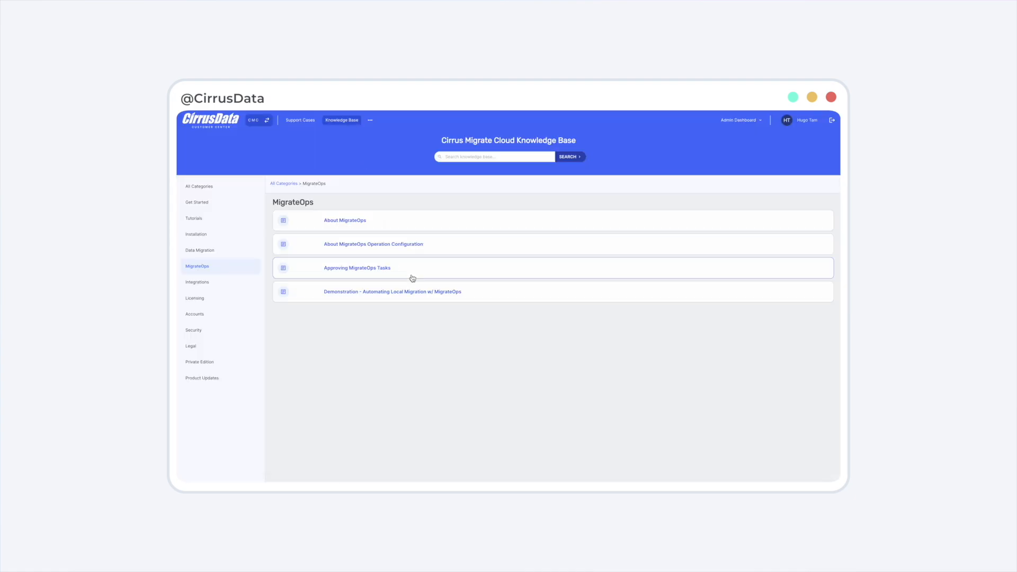
{"action": "left_click", "coordinate": [350, 221]}
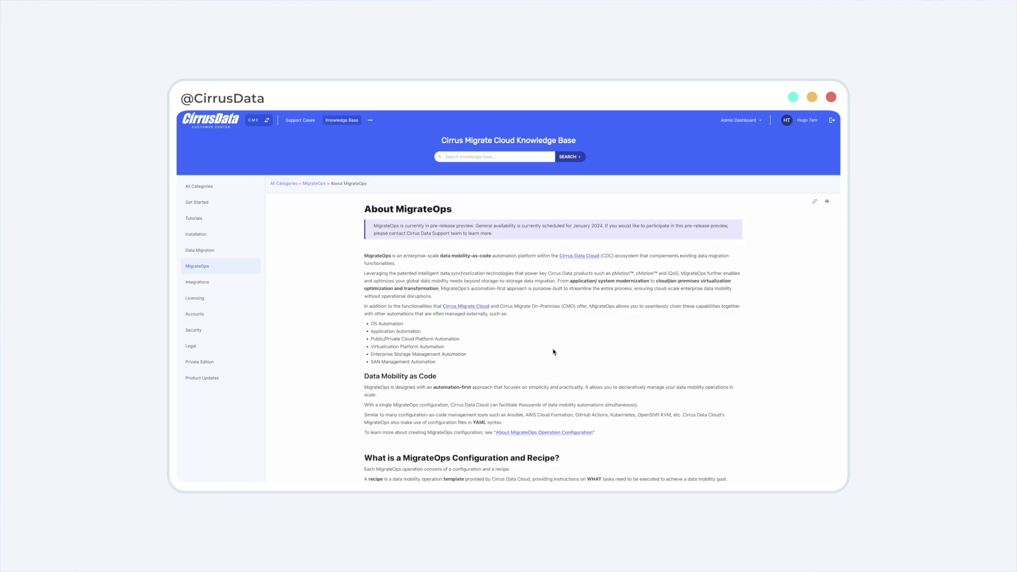
{"action": "scroll", "coordinate": [553, 352], "scroll_direction": "down", "scroll_amount": 10}
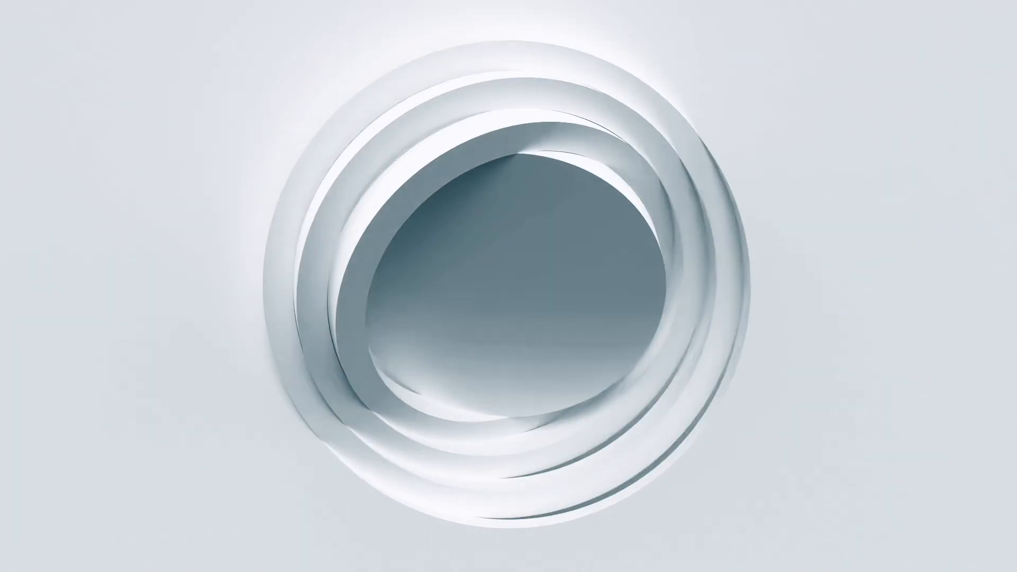